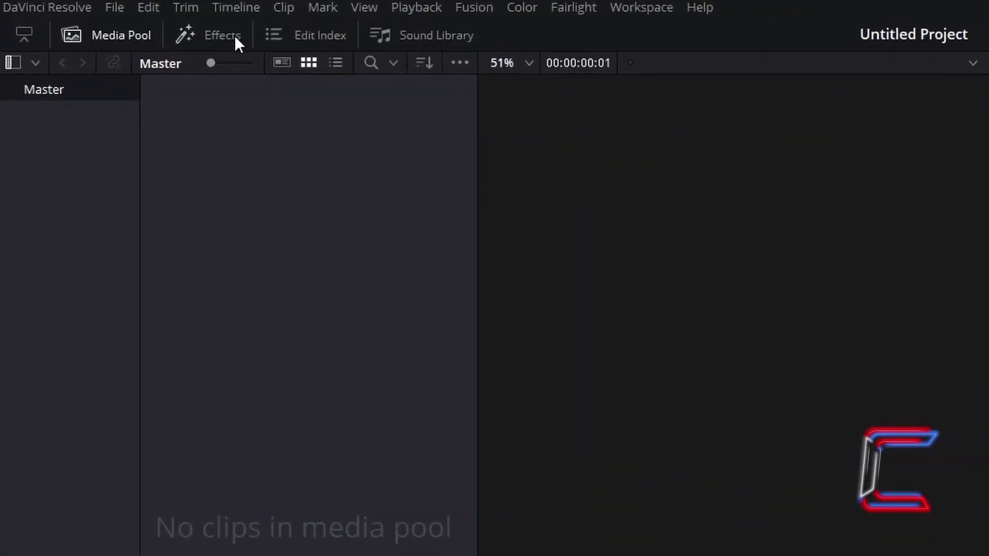
# Step: Open the Effects library to the Effects category and select Fusion Composition
pyautogui.click(251, 44)
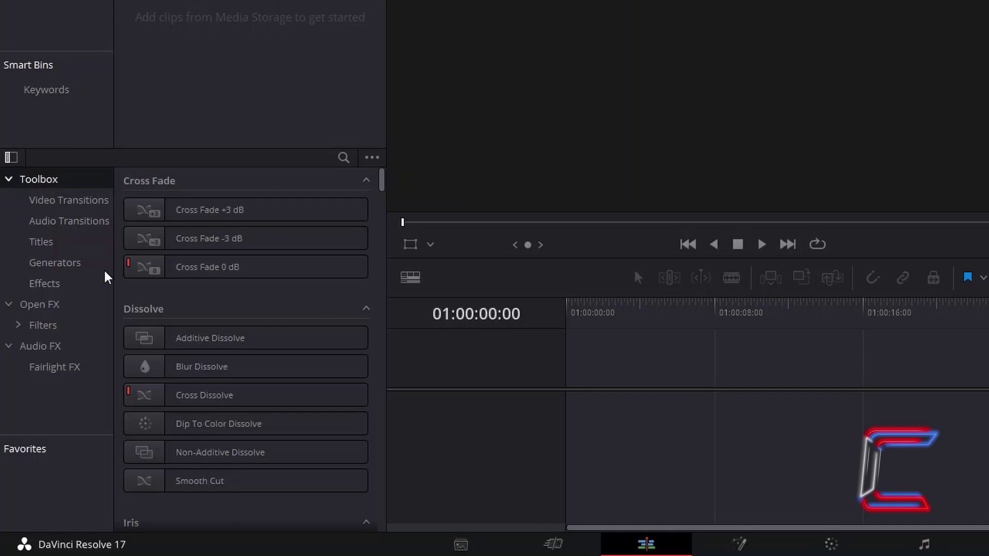
pyautogui.click(77, 283)
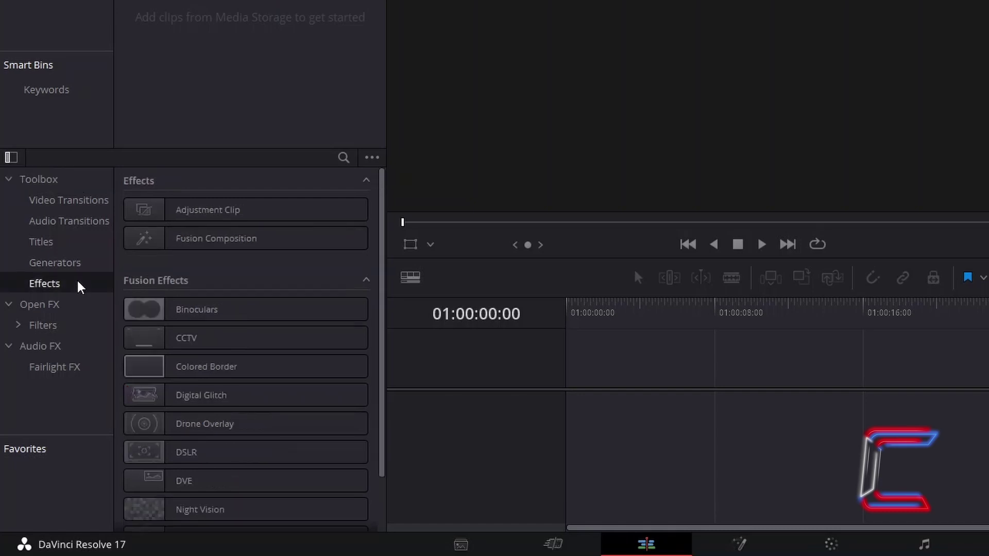
pyautogui.click(343, 246)
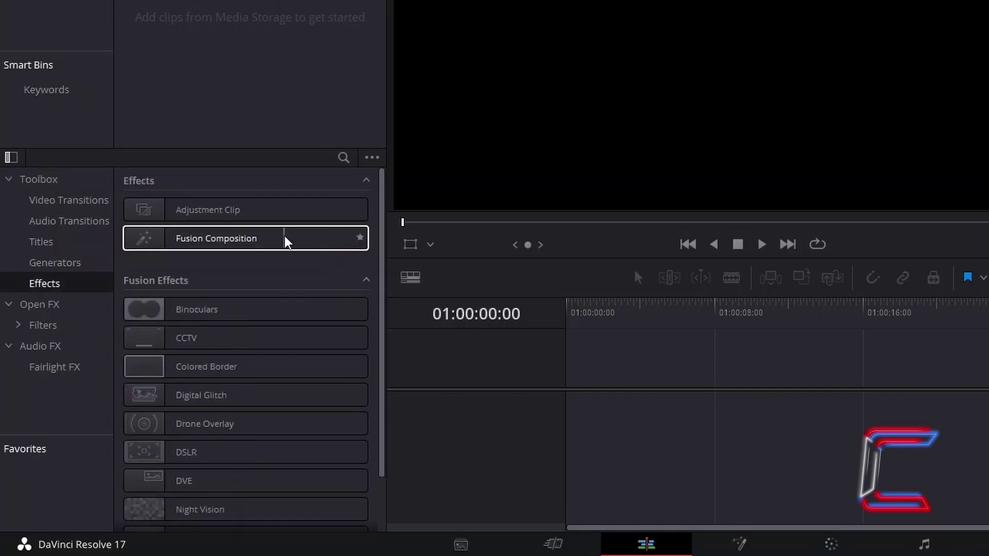
# Step: Drop a Fusion Composition clip at the start of Video 1 and set its duration to 00:00:05:00
pyautogui.moveTo(286, 242); pyautogui.dragTo(569, 382)
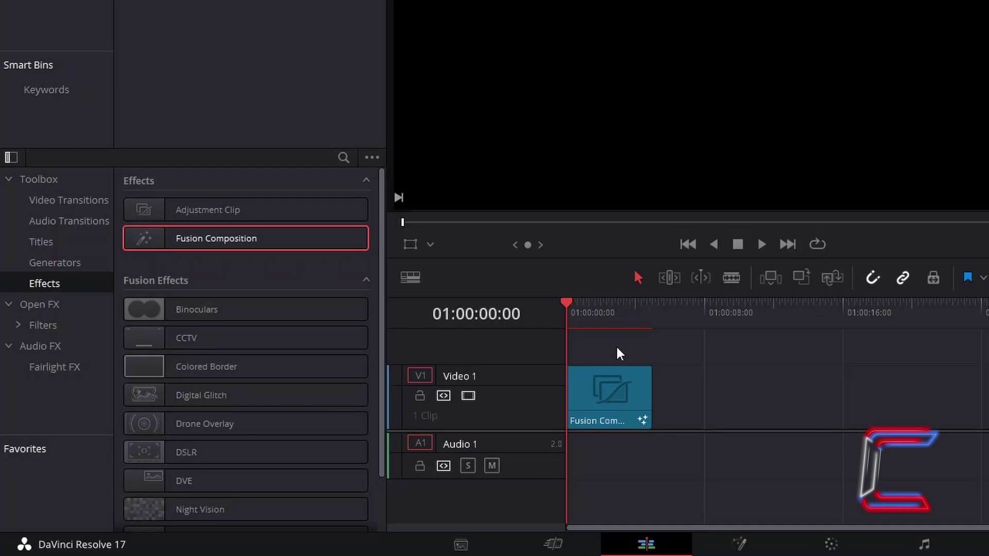
pyautogui.click(605, 396)
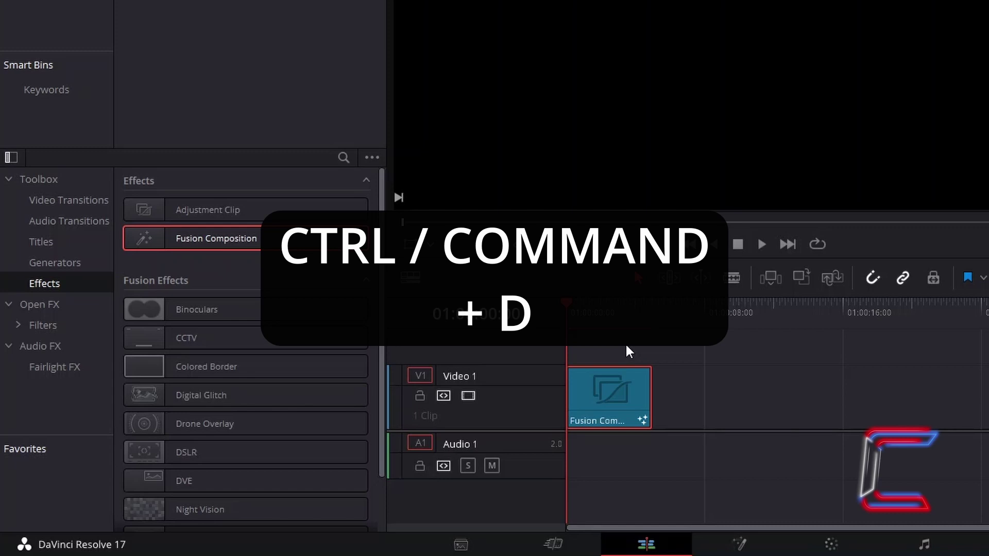
pyautogui.hotkey('ctrl', 'd')
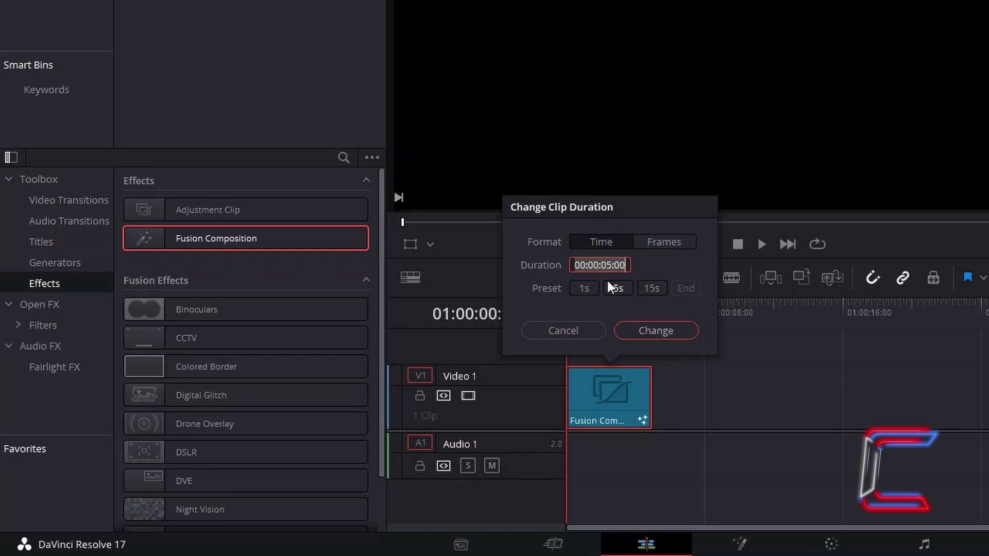
pyautogui.click(643, 337)
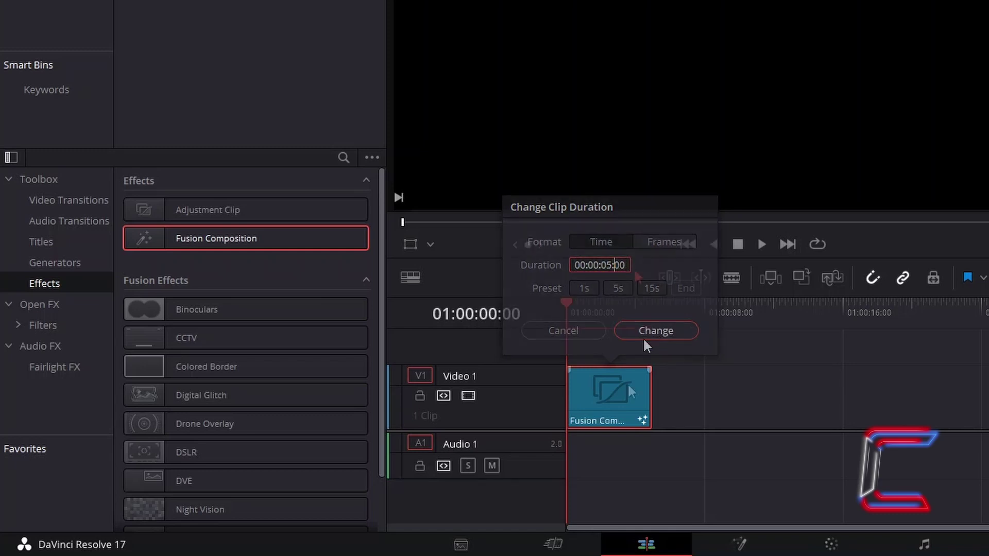
# Step: Open the Fusion Composition clip in the Fusion page and add an Ellipse node beside MediaOut1
pyautogui.rightClick(628, 386)
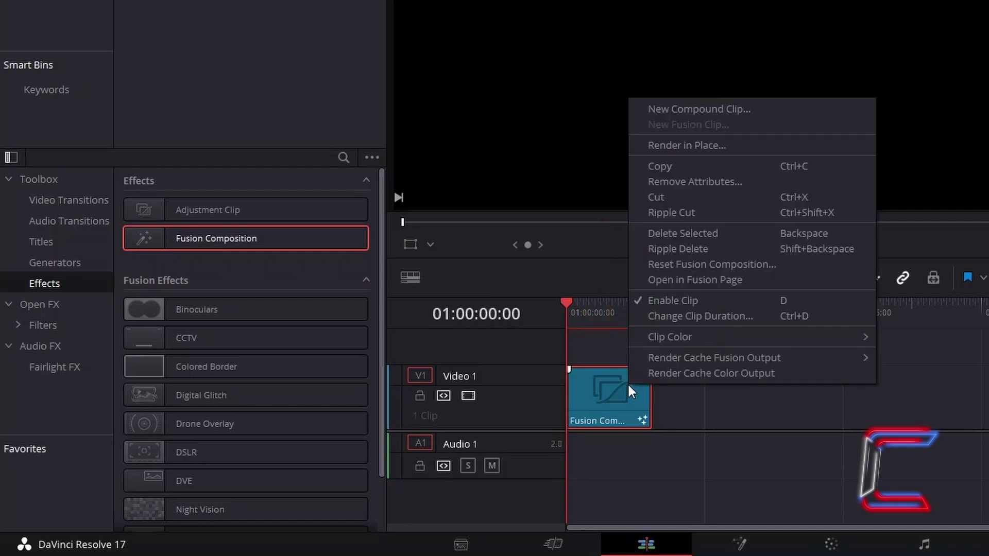
pyautogui.click(791, 283)
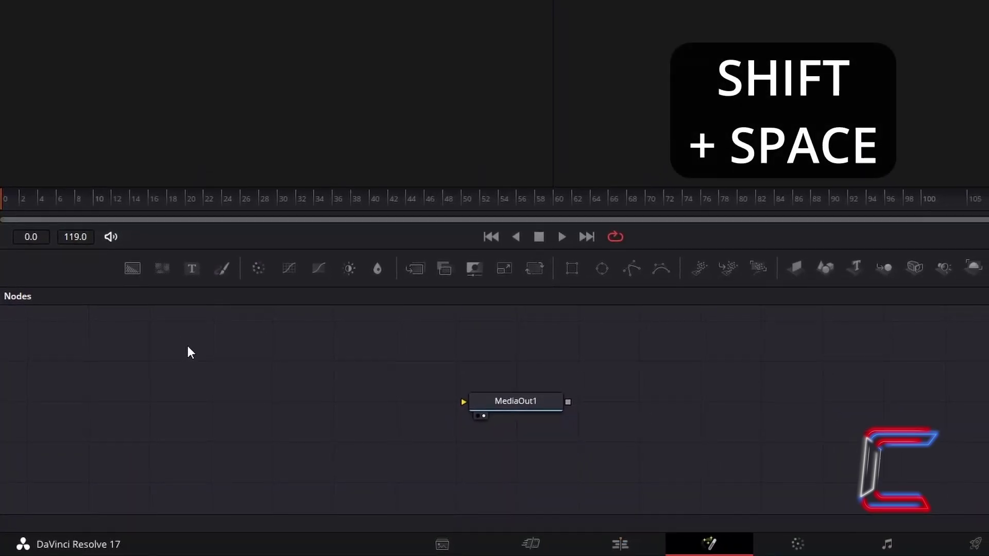
pyautogui.hotkey('shift', 'space')
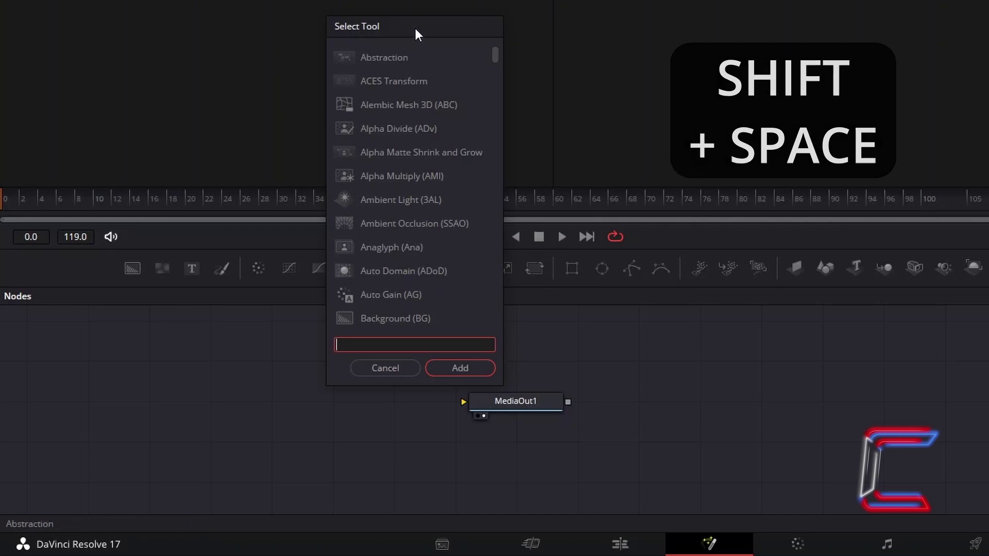
pyautogui.write('Ellipse')
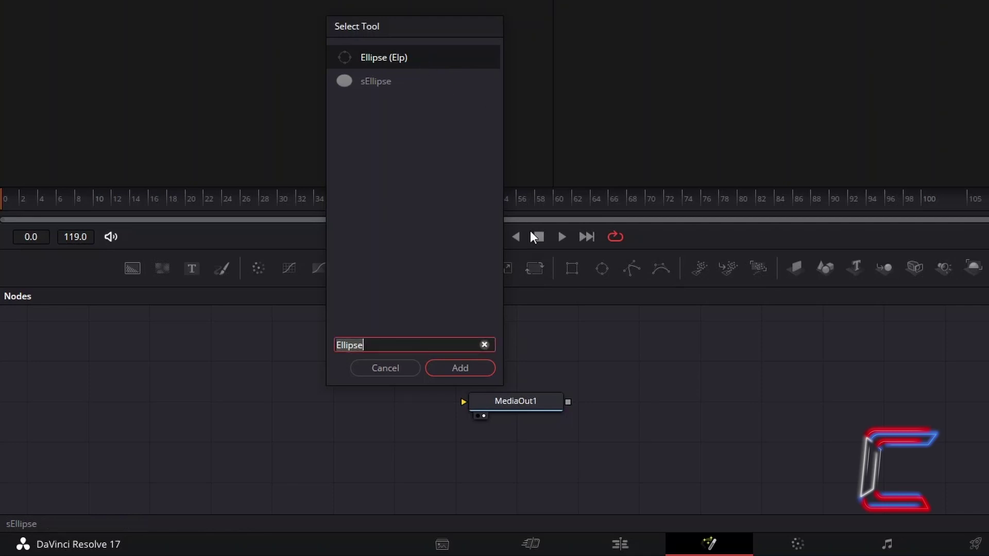
pyautogui.click(476, 367)
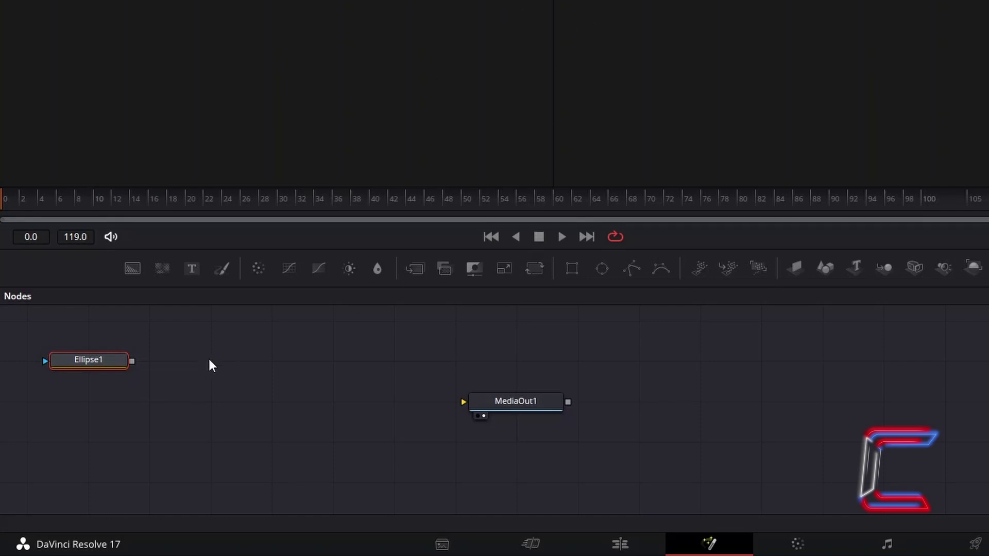
# Step: Show Ellipse1 in the right viewer and set Soft Edge 0.07, Width 0.025, Height 0.35
pyautogui.moveTo(104, 369)
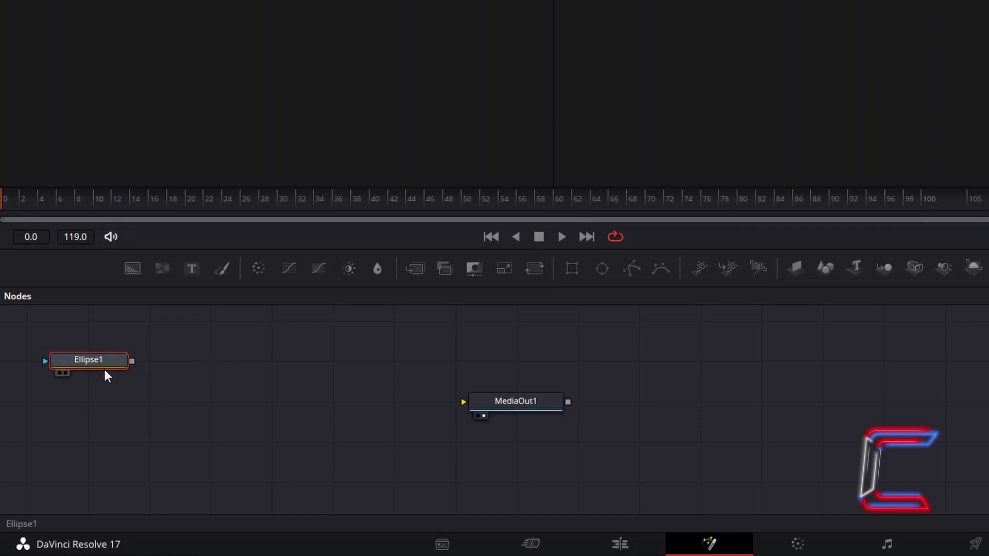
pyautogui.click(63, 375)
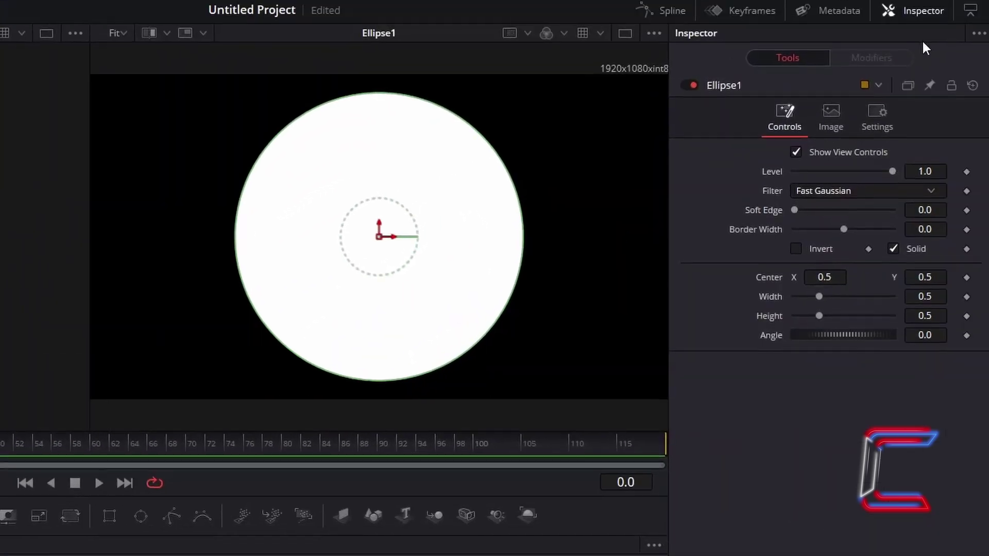
pyautogui.click(925, 210)
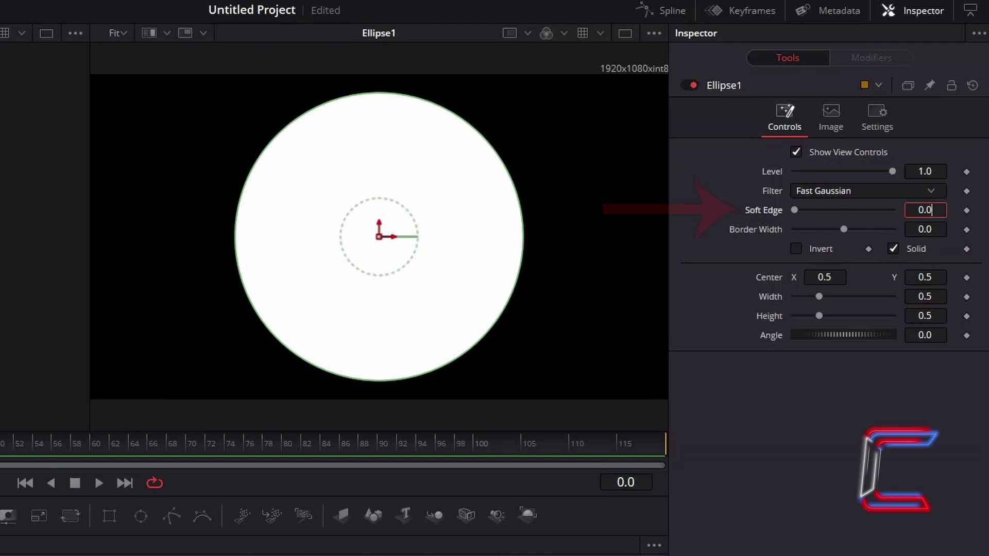
pyautogui.write('7')
pyautogui.press('Tab')
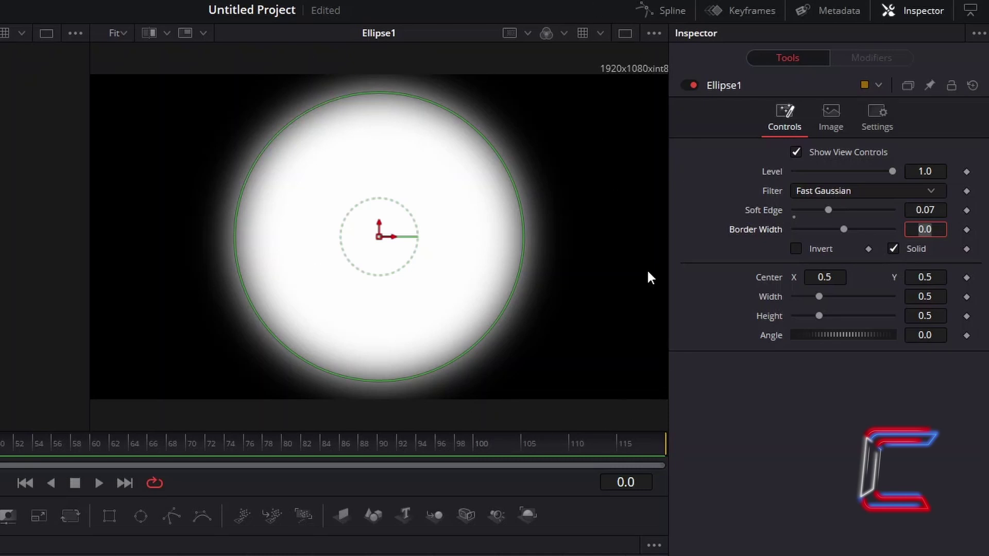
pyautogui.click(941, 294)
pyautogui.write('0.02')
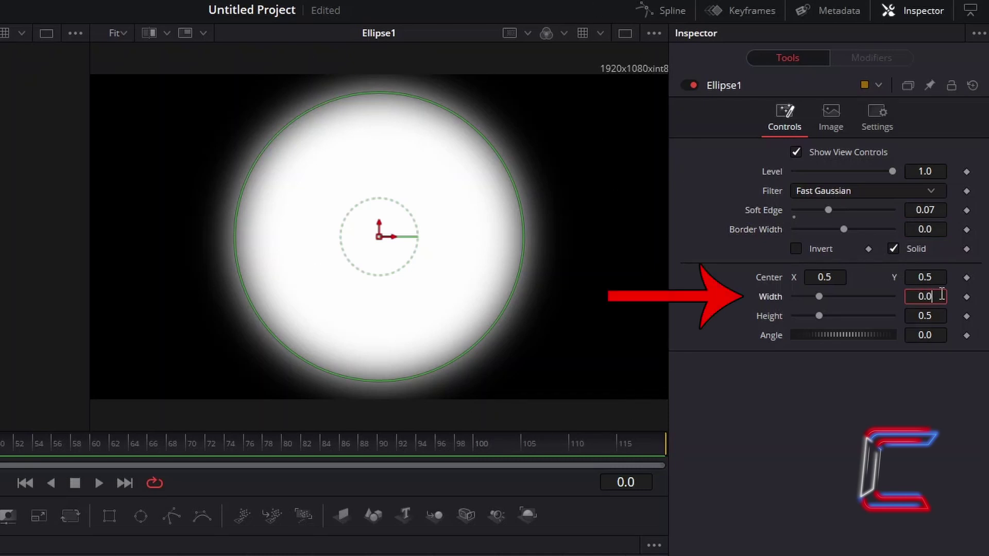
pyautogui.press('Tab')
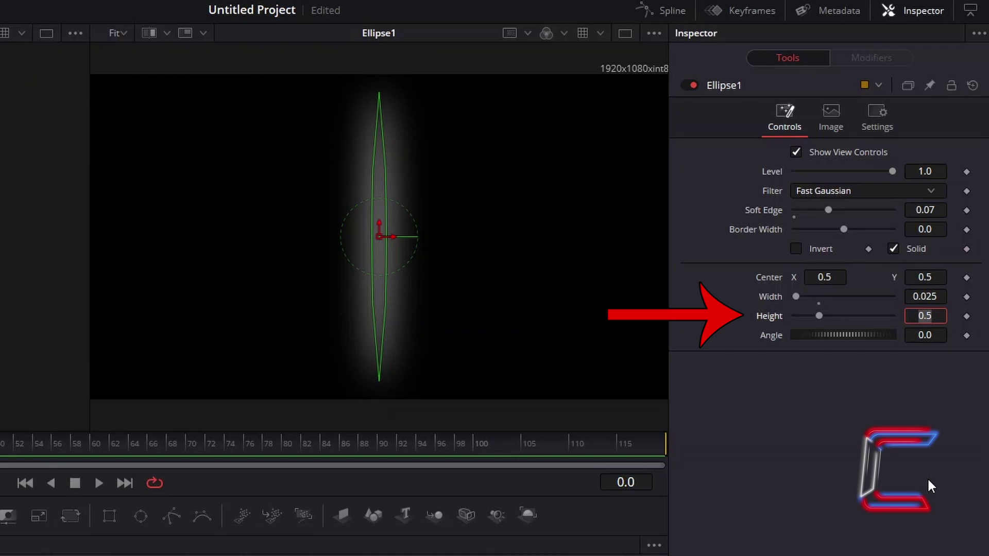
pyautogui.write('.35')
pyautogui.press('Tab')
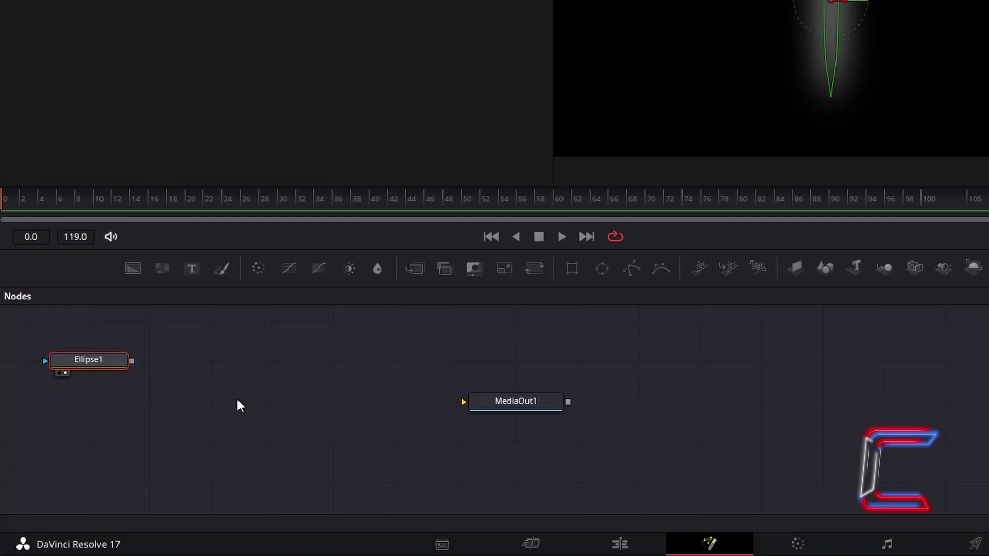
# Step: Add a pEmitter node with Bitmap particle style, feeding Ellipse1 in as its style bitmap
pyautogui.hotkey('shift', 'space')
pyautogui.write('pEmitter')
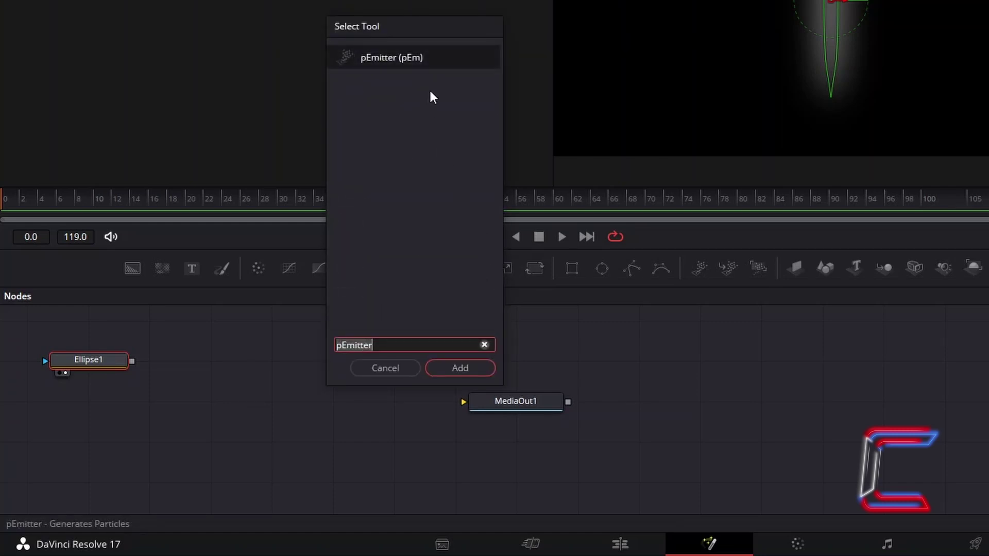
pyautogui.click(472, 375)
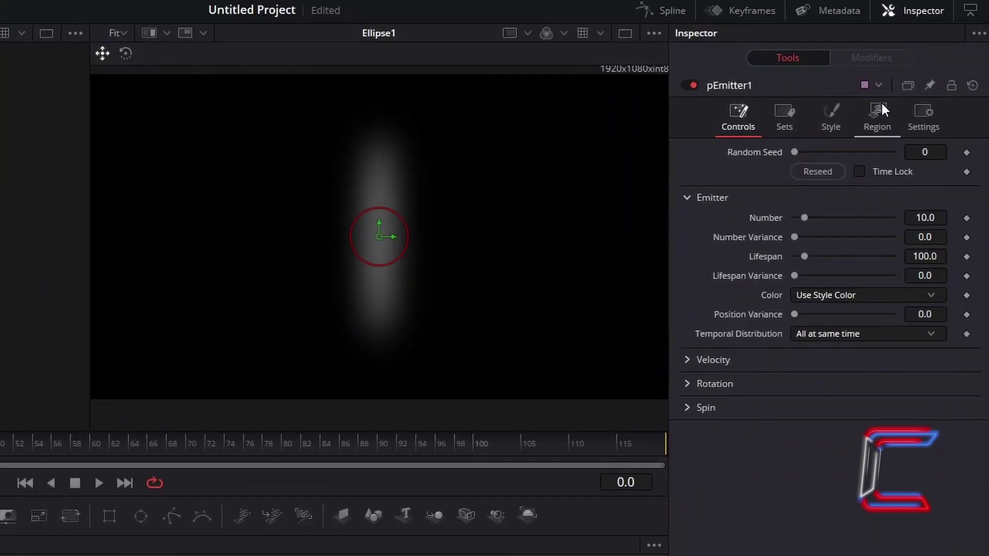
pyautogui.click(849, 105)
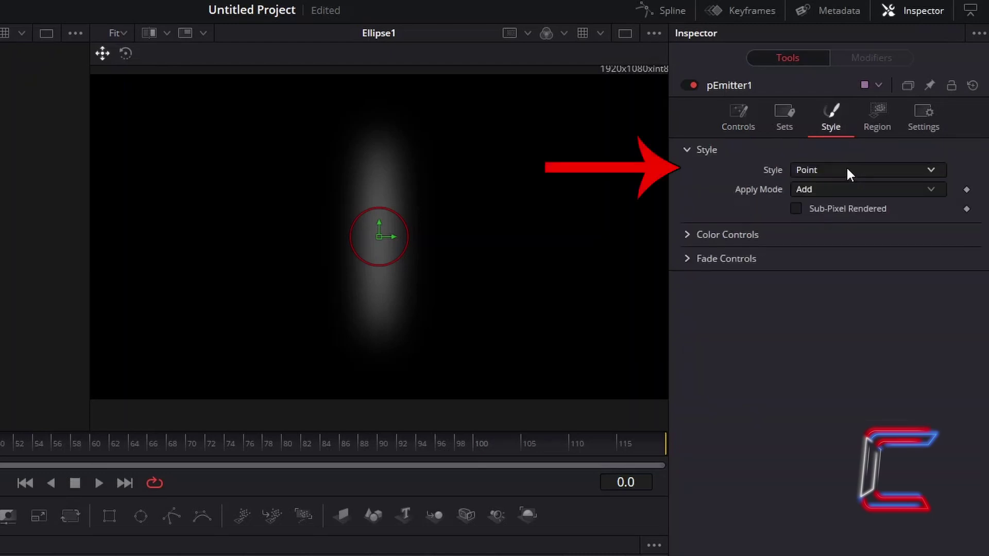
pyautogui.click(848, 170)
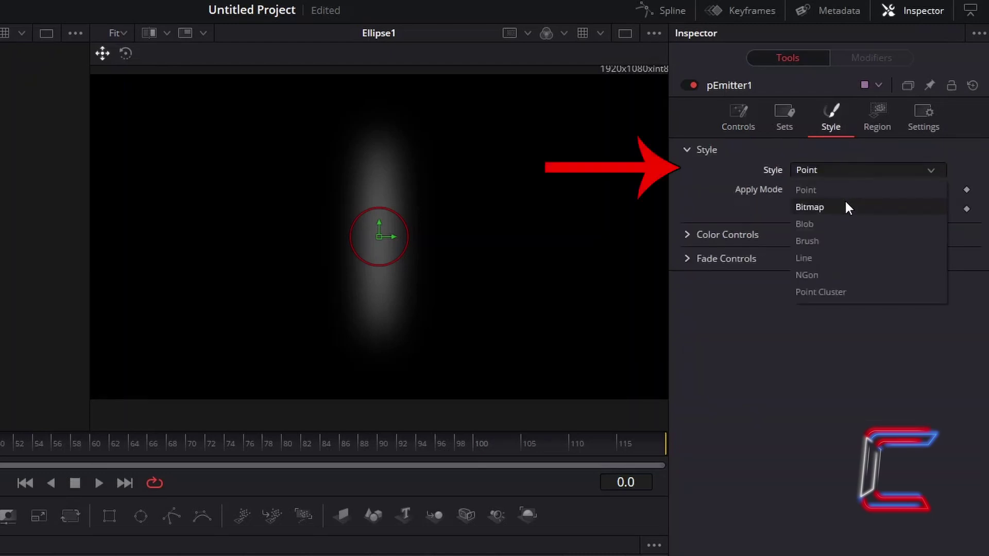
pyautogui.click(845, 206)
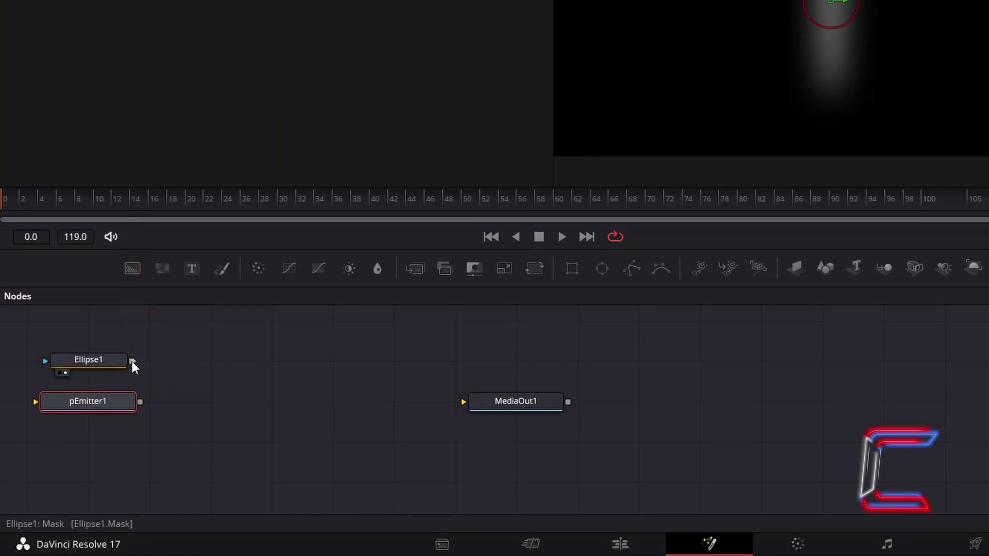
pyautogui.moveTo(132, 361); pyautogui.dragTo(36, 407)
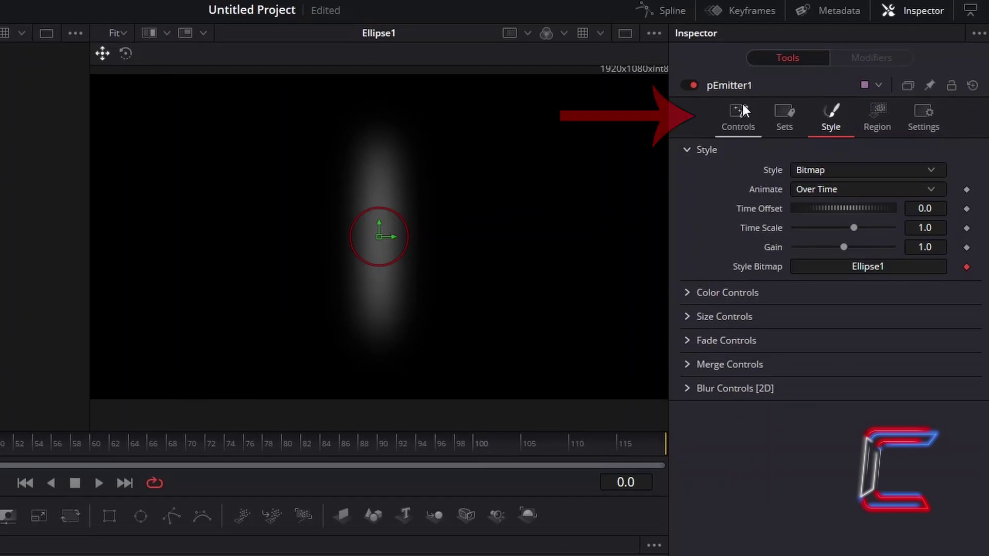
# Step: Set pEmitter1's particle Number to 2
pyautogui.click(746, 106)
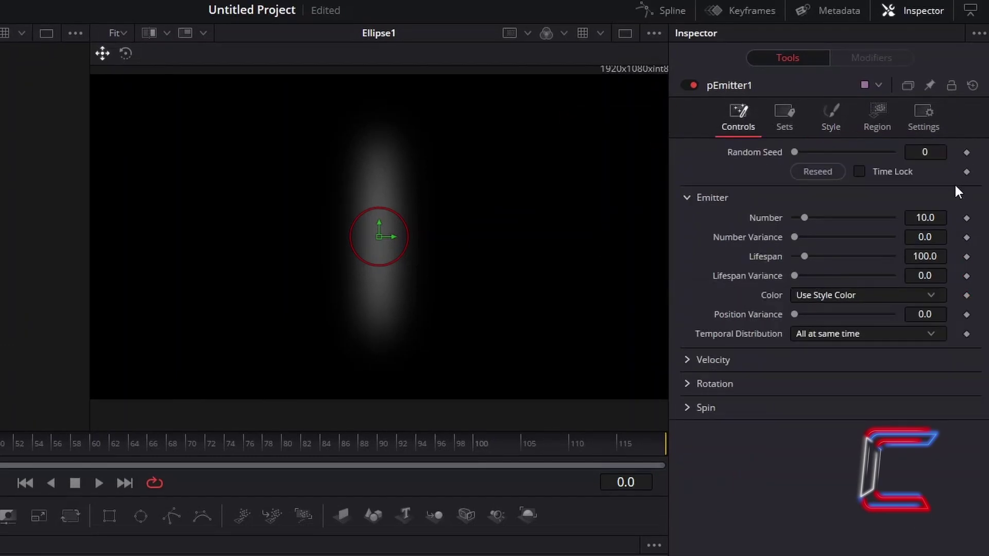
pyautogui.click(941, 216)
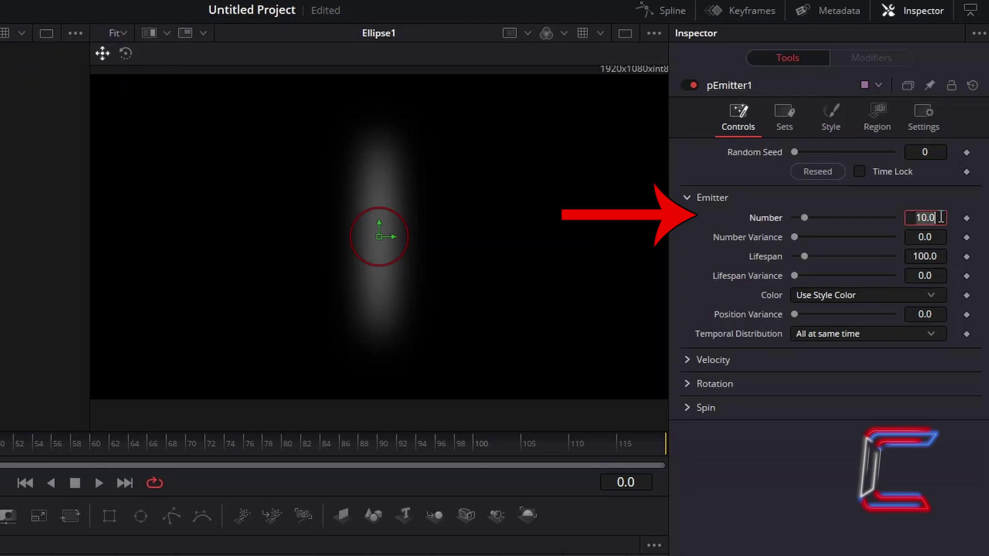
pyautogui.write('2')
pyautogui.press('Tab')
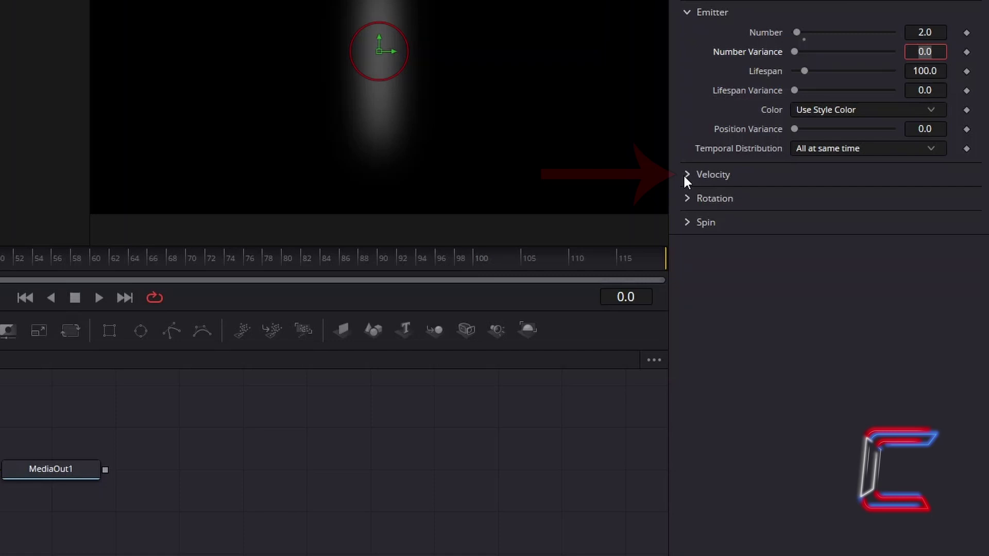
# Step: Set particle Velocity 0.025, Angle 90 and Angle Variance 25
pyautogui.click(687, 175)
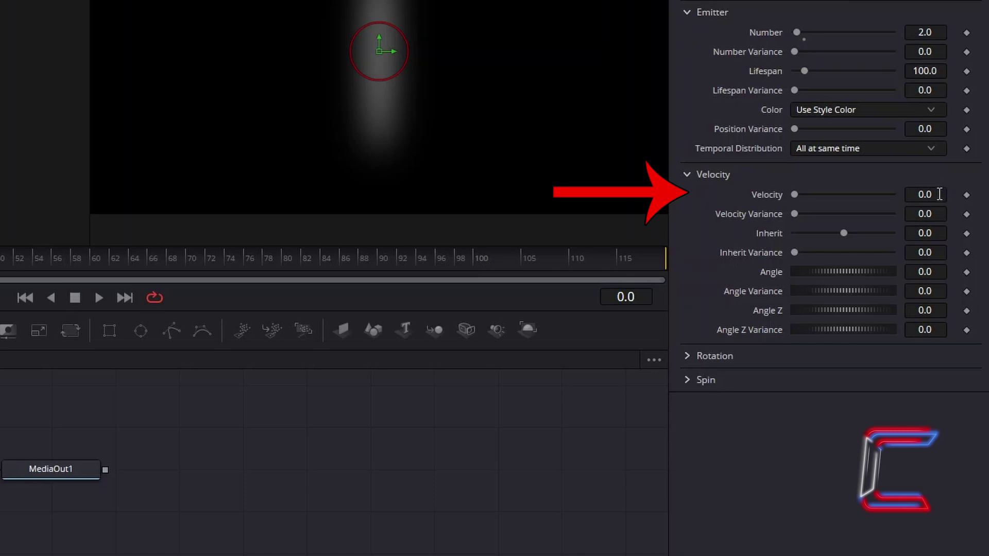
pyautogui.click(941, 194)
pyautogui.write('0.025')
pyautogui.press('Tab')
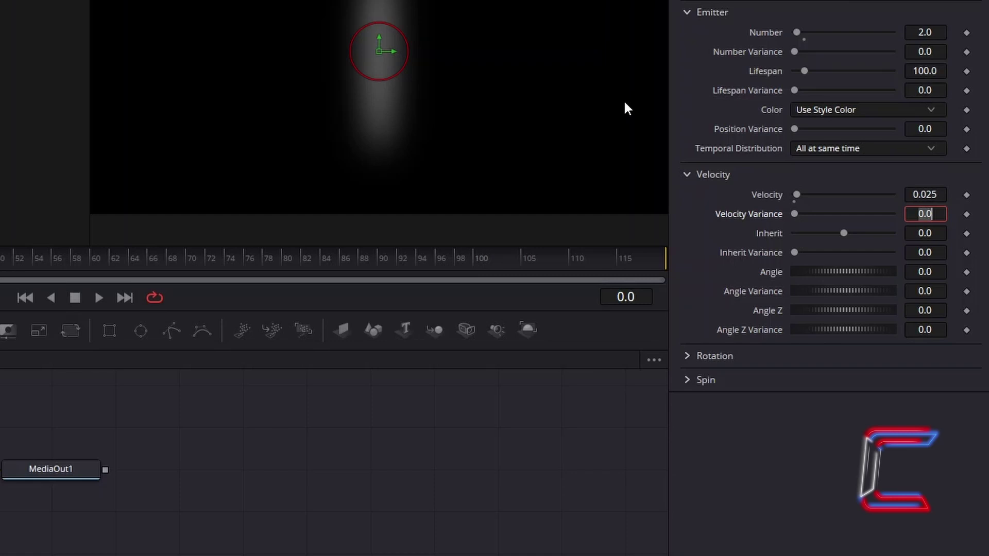
pyautogui.click(934, 272)
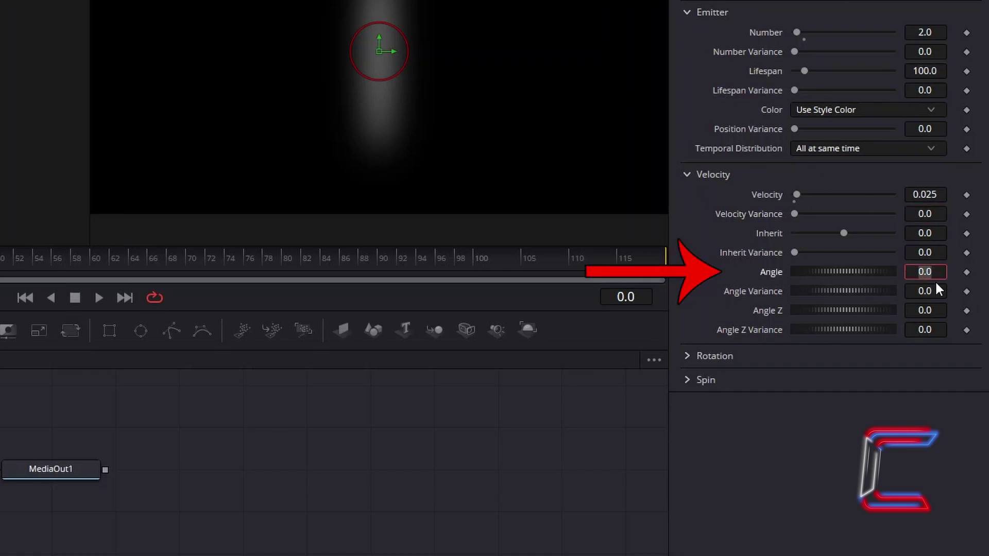
pyautogui.press('Tab')
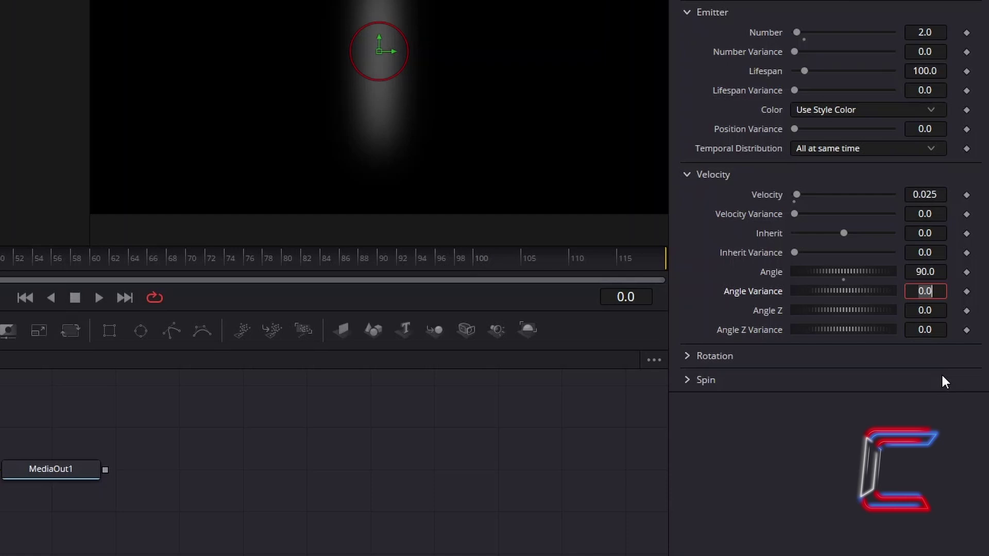
pyautogui.write('25')
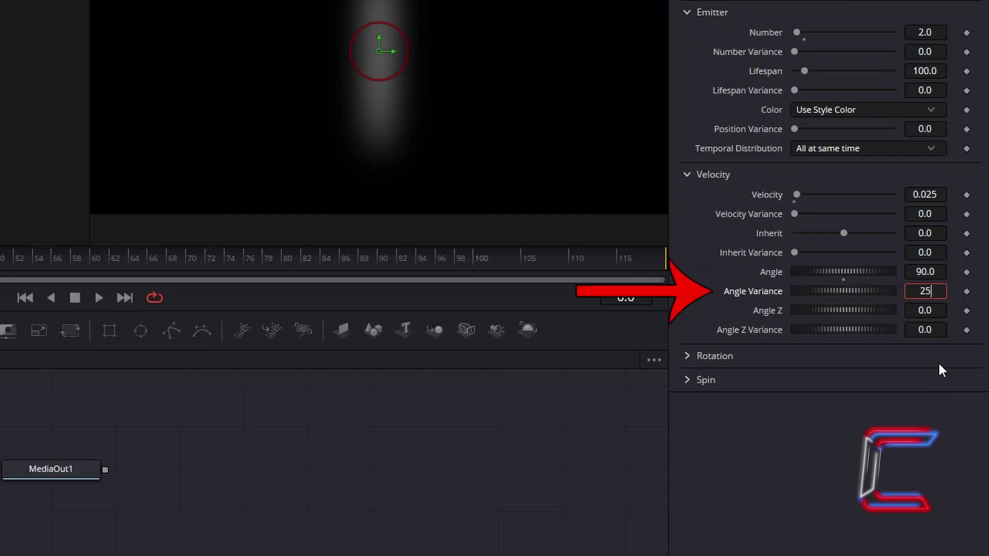
pyautogui.press('Tab')
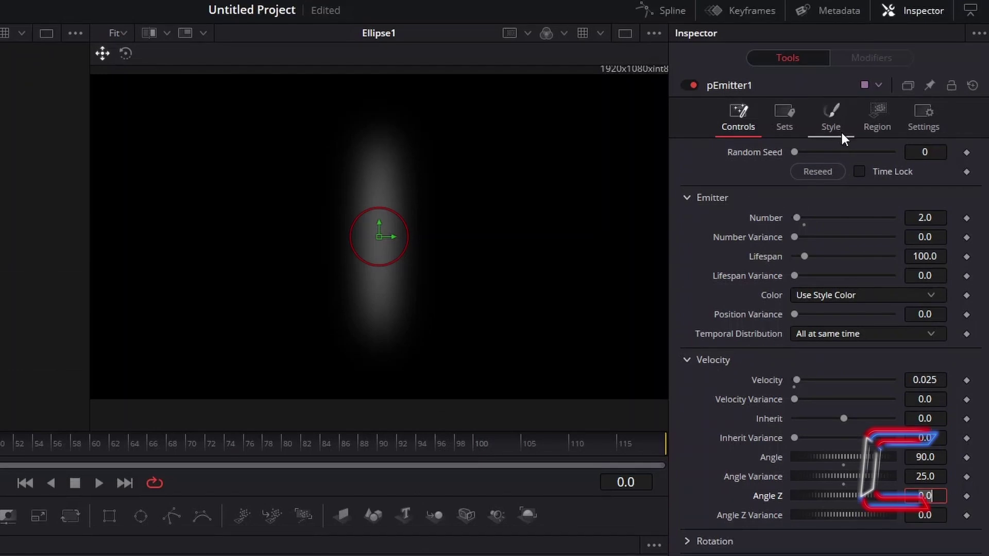
# Step: In pEmitter1's Style Fade Controls, set Fade In 0.1 and Fade Out 0.7
pyautogui.click(840, 130)
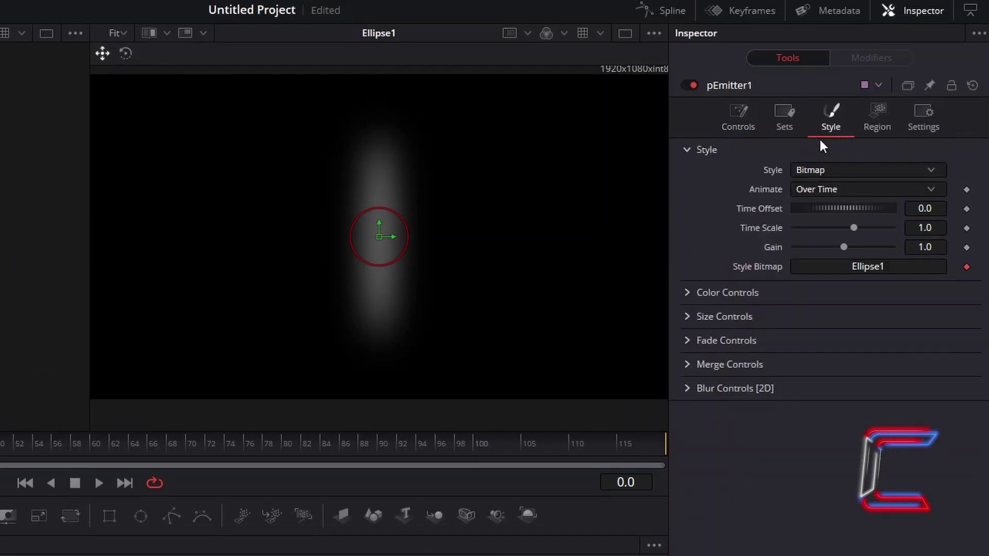
pyautogui.click(687, 341)
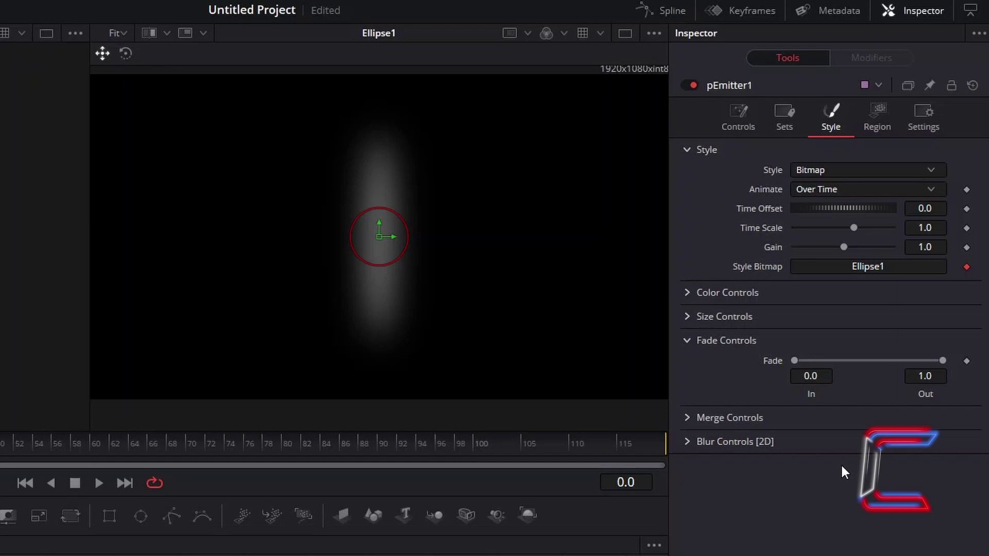
pyautogui.click(826, 375)
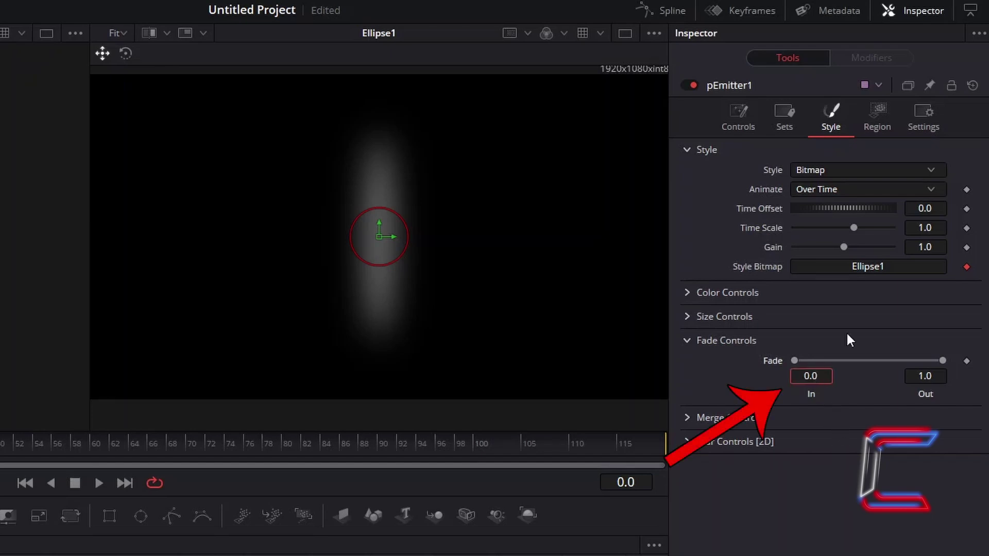
pyautogui.write('0.1')
pyautogui.press('Tab')
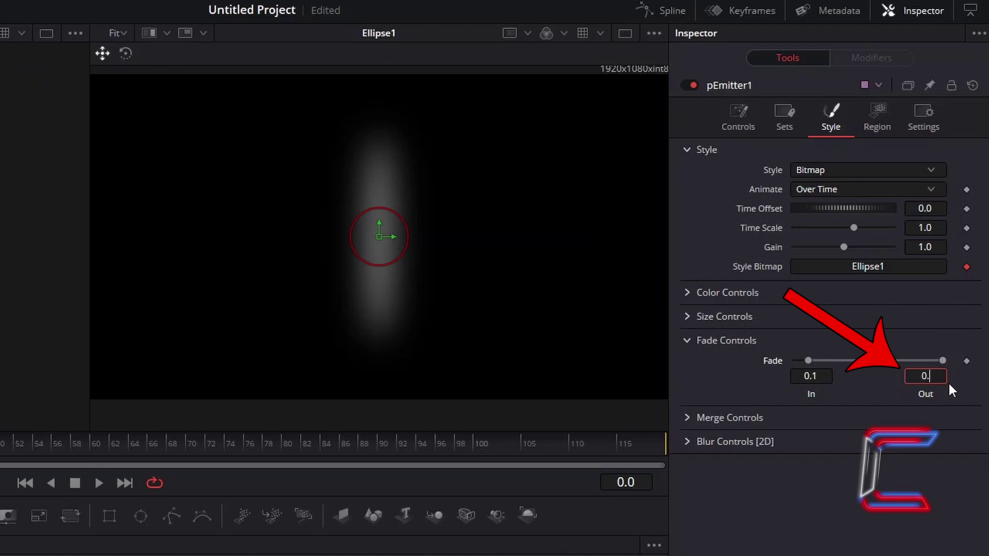
pyautogui.press('Return')
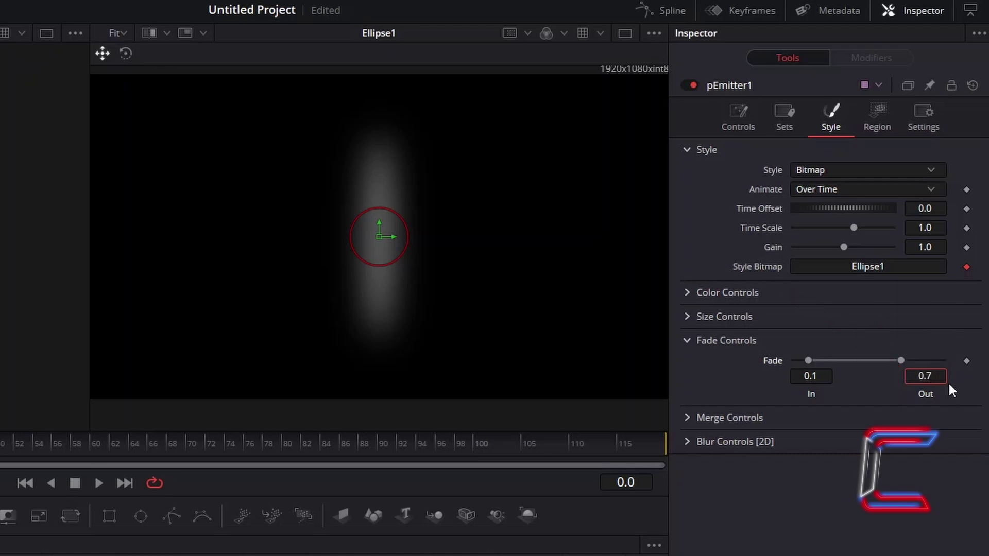
# Step: Check pEmitter1's Region settings, leaving the Line region shape unchanged
pyautogui.click(885, 128)
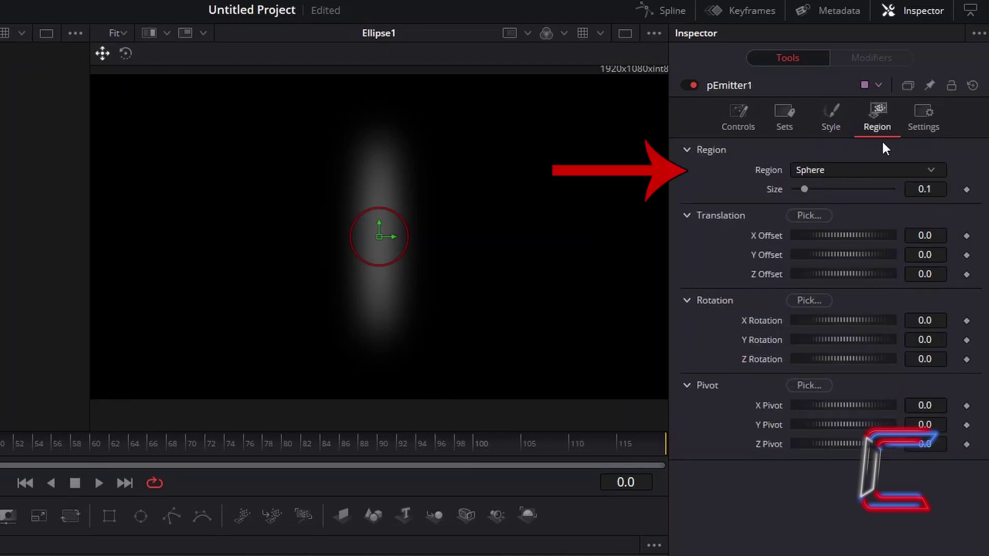
pyautogui.click(870, 169)
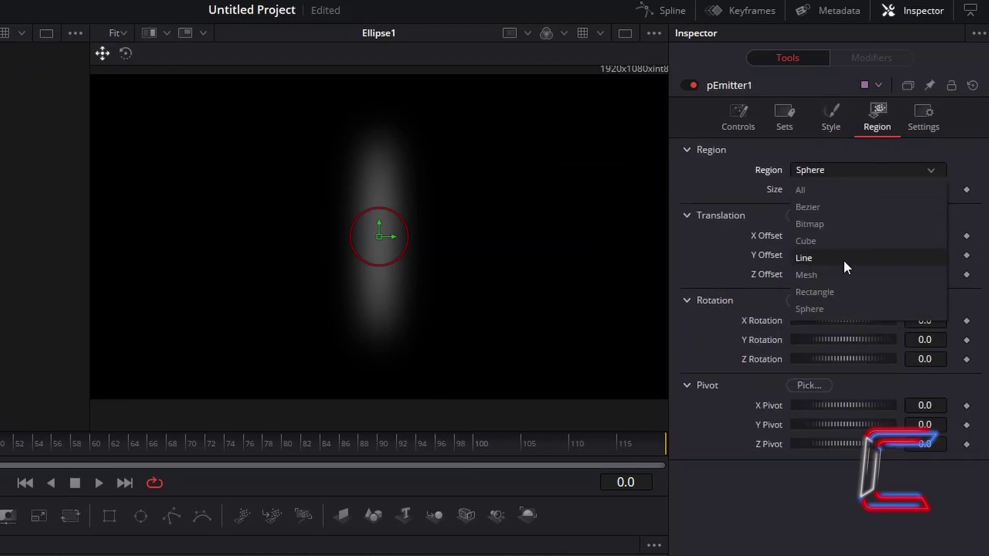
pyautogui.press('Escape')
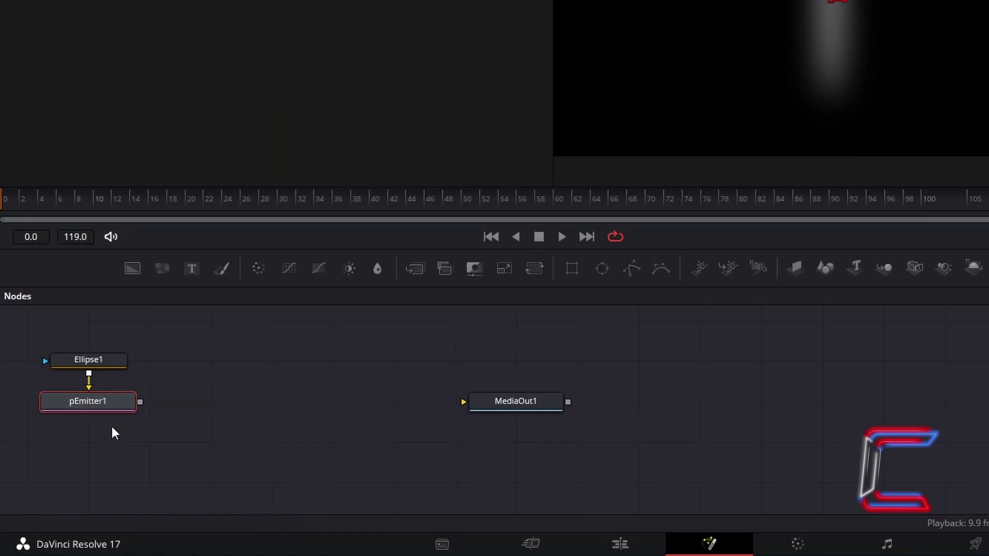
# Step: Add a pRender node and connect its output to MediaOut1
pyautogui.hotkey('shift', 'space')
pyautogui.write('prende')
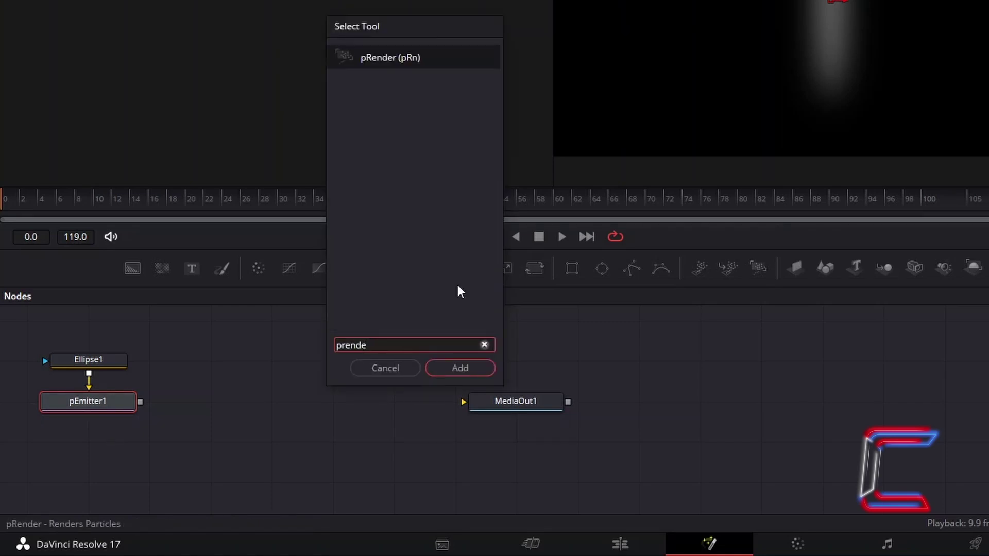
pyautogui.click(440, 57)
pyautogui.click(481, 368)
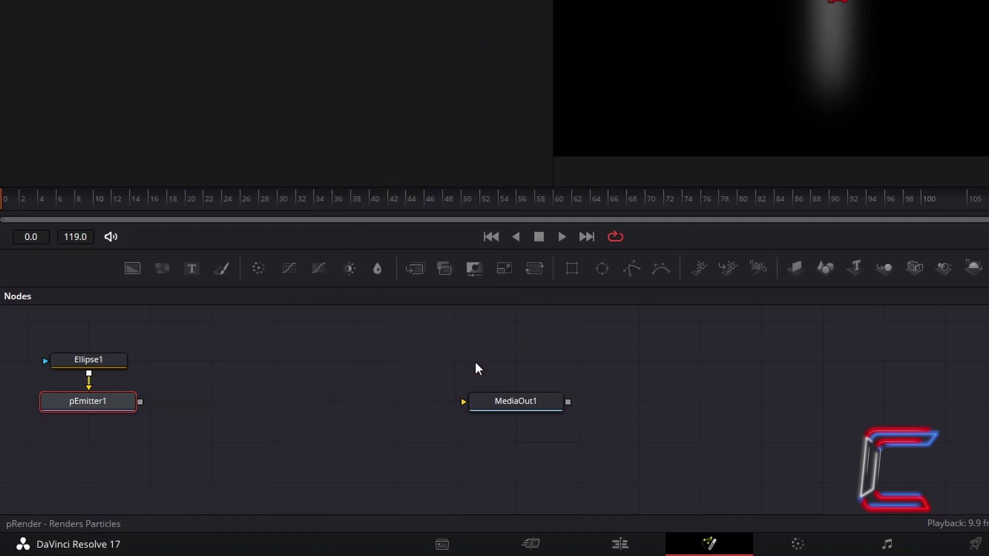
pyautogui.moveTo(263, 405); pyautogui.dragTo(465, 403)
pyautogui.moveTo(180, 425)
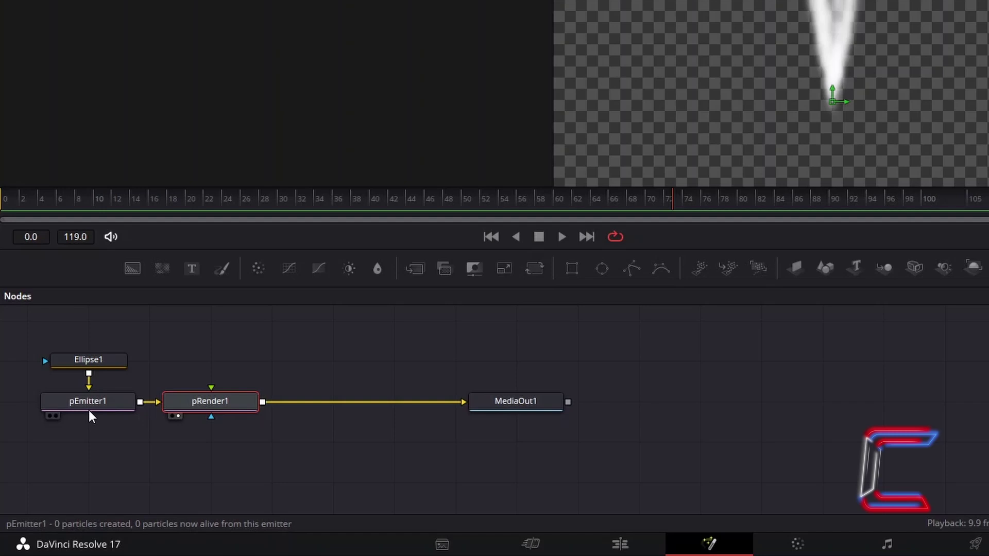
# Step: Select pEmitter1, then pRender1, and bring up the Select Tool node search
pyautogui.moveTo(89, 415)
pyautogui.click(89, 410)
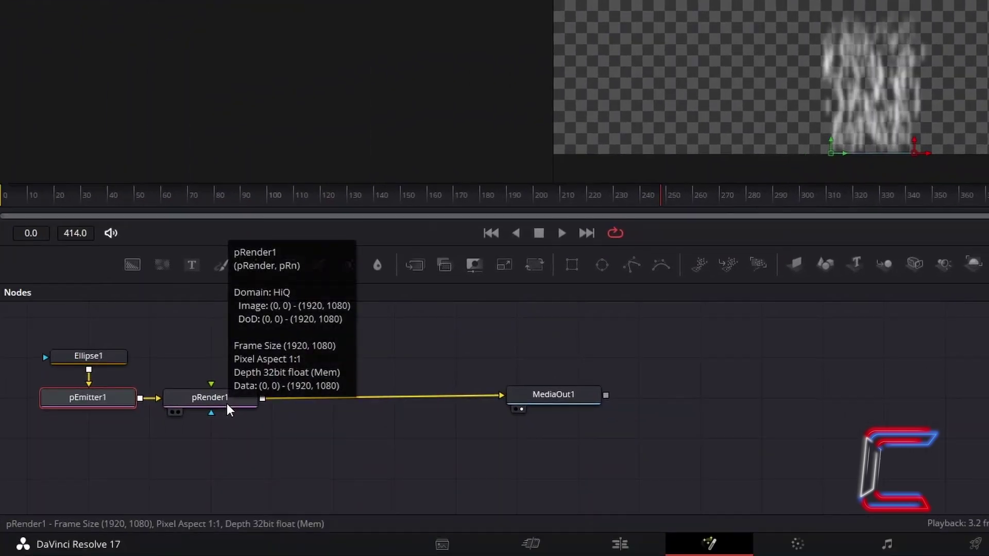
pyautogui.click(226, 404)
pyautogui.hotkey('shift', 'space')
# Step: Replace the 'prender' search with Coordinate Space and add CoordinateSpace1 after pRender1
pyautogui.write('prender')
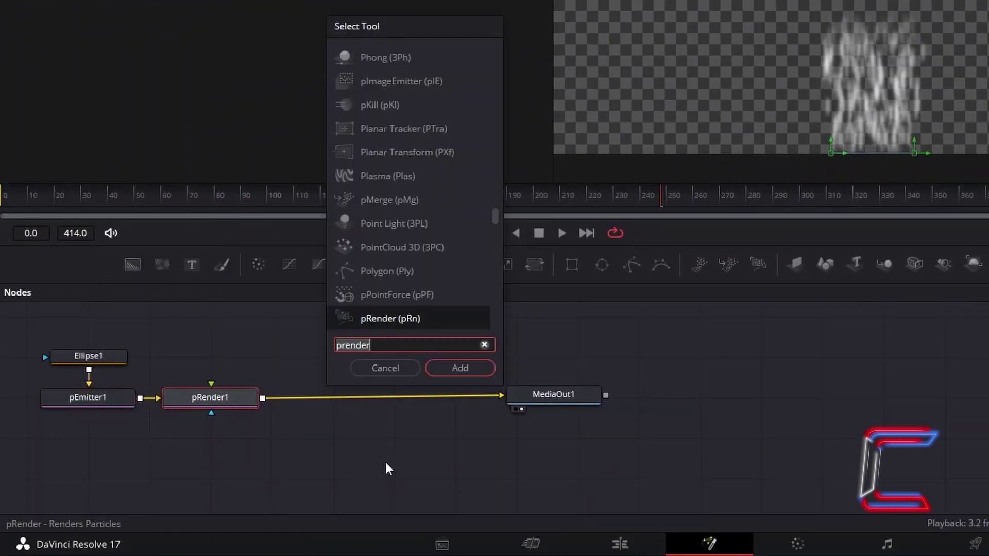
pyautogui.hotkey('ctrl', 'a')
pyautogui.write('c')
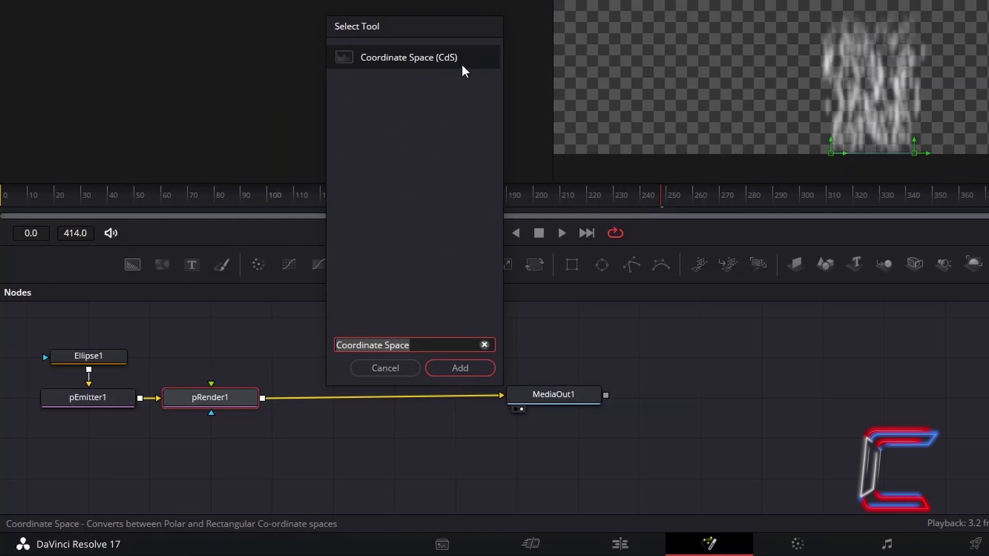
pyautogui.click(480, 374)
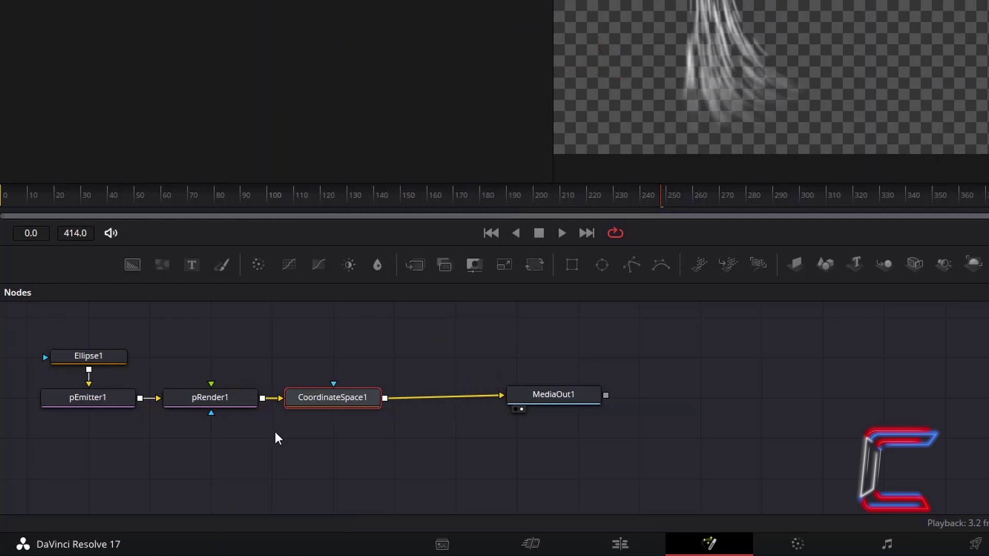
# Step: With pRender1 selected, tilt the emitter line upward so the particle streaks curve into a crescent
pyautogui.click(239, 404)
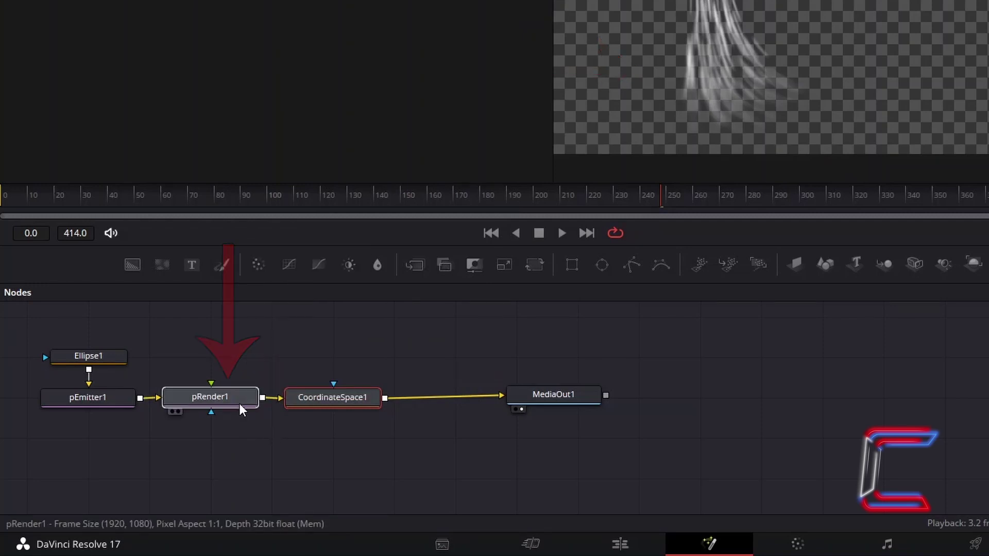
pyautogui.click(240, 404)
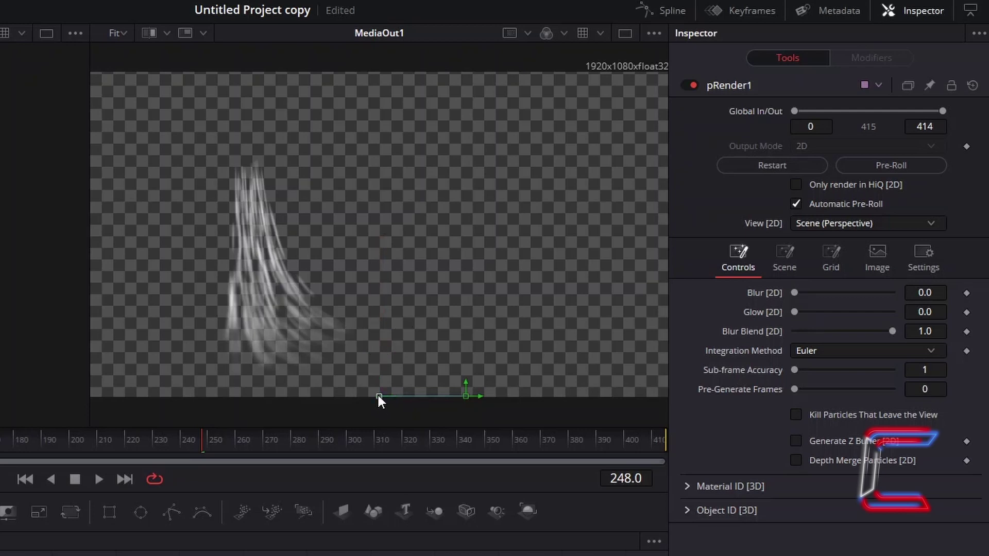
pyautogui.moveTo(379, 397); pyautogui.dragTo(454, 357)
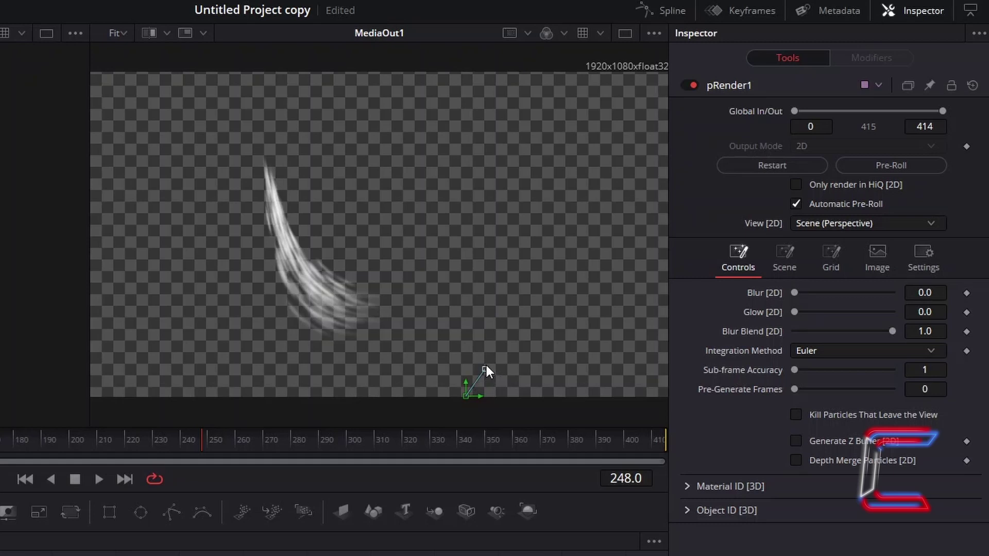
pyautogui.moveTo(486, 366); pyautogui.dragTo(510, 277)
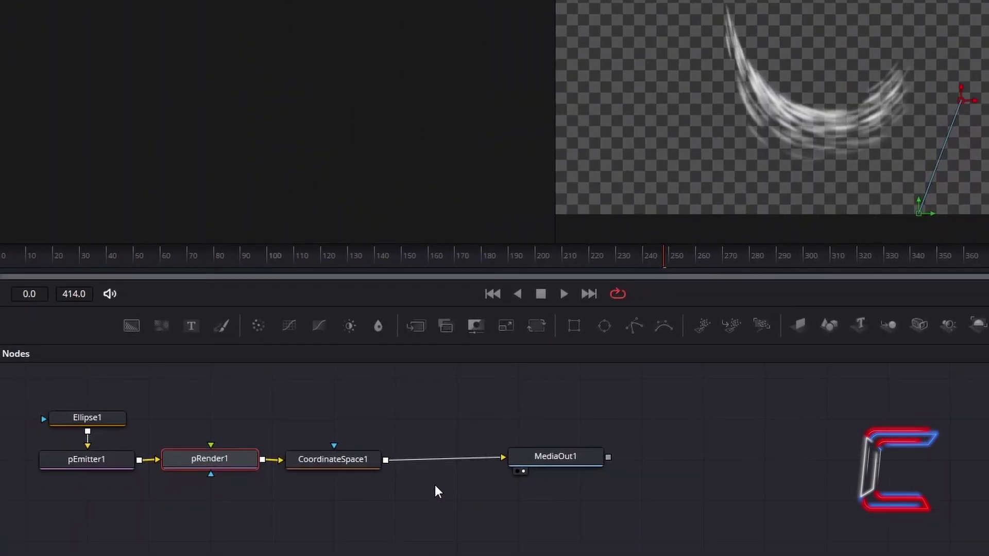
# Step: Insert a Transform node after CoordinateSpace1, then group all five particle nodes into Group1
pyautogui.click(341, 467)
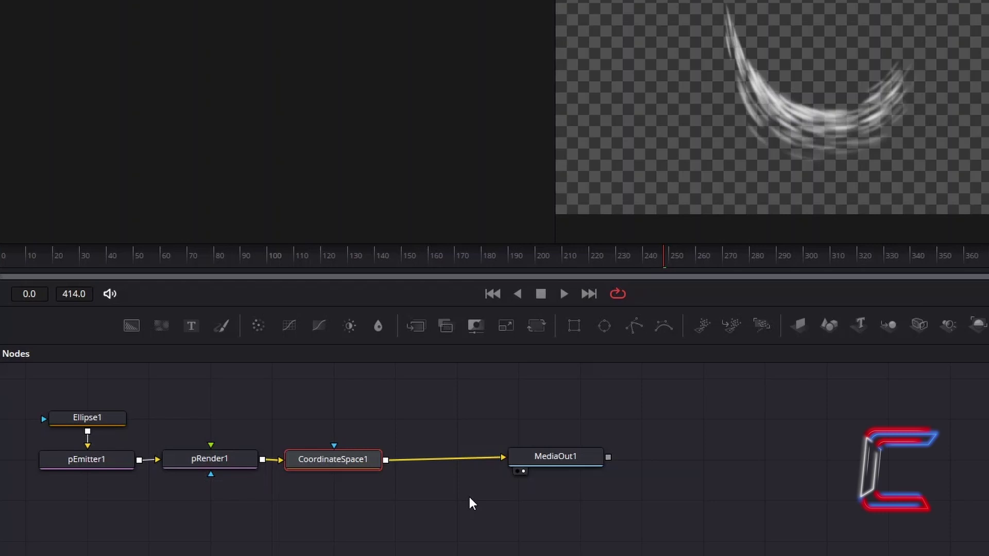
pyautogui.hotkey('shift', 'space')
pyautogui.write('Transform')
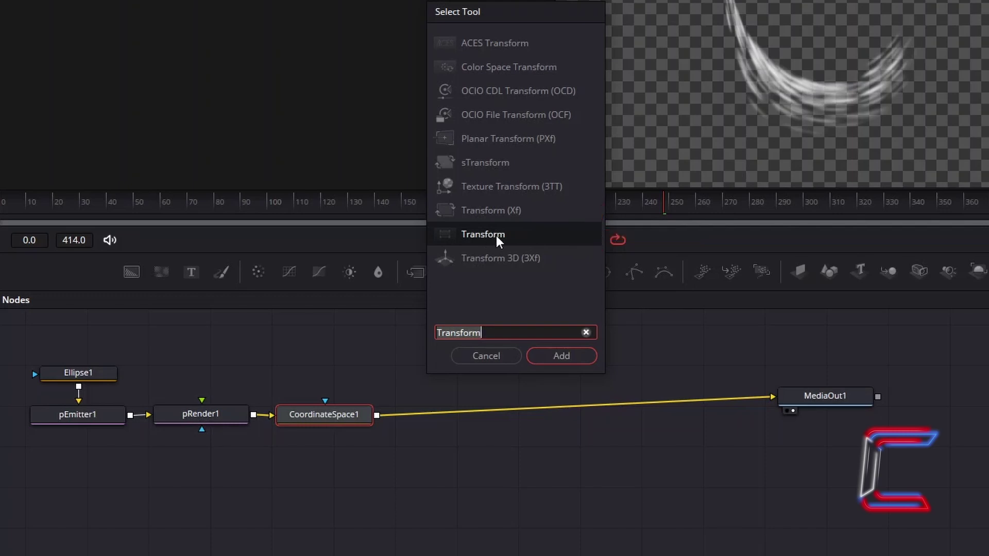
pyautogui.click(527, 356)
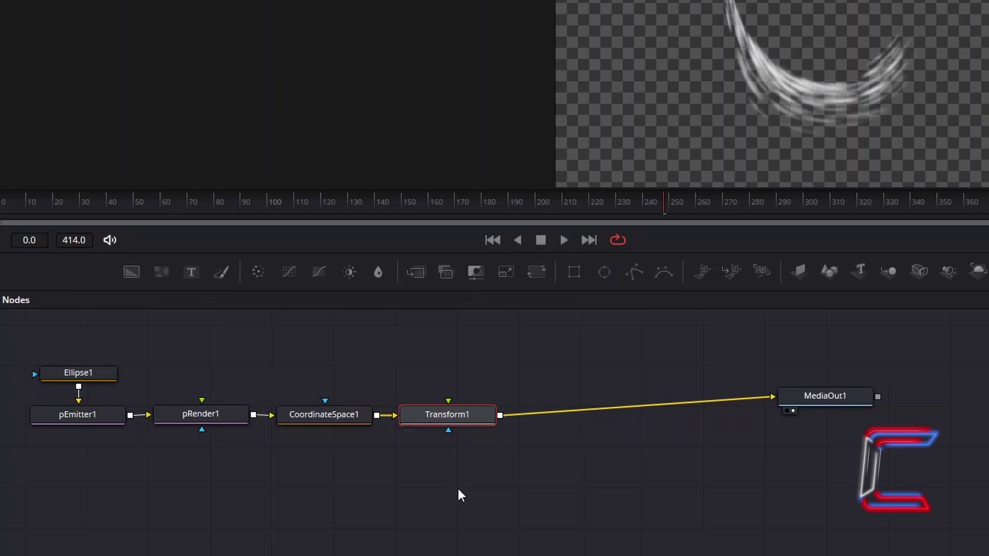
pyautogui.moveTo(451, 483); pyautogui.dragTo(88, 345)
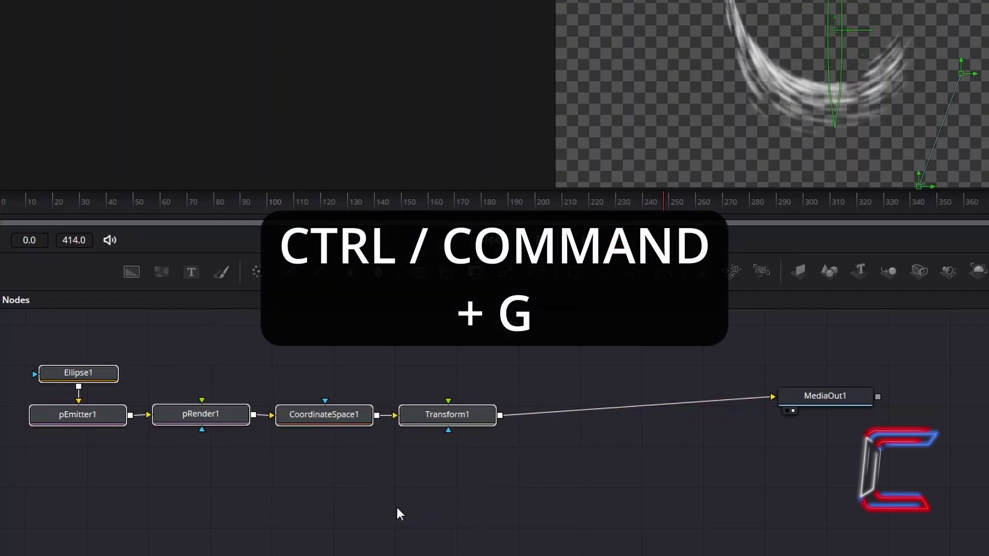
pyautogui.hotkey('ctrl', 'g')
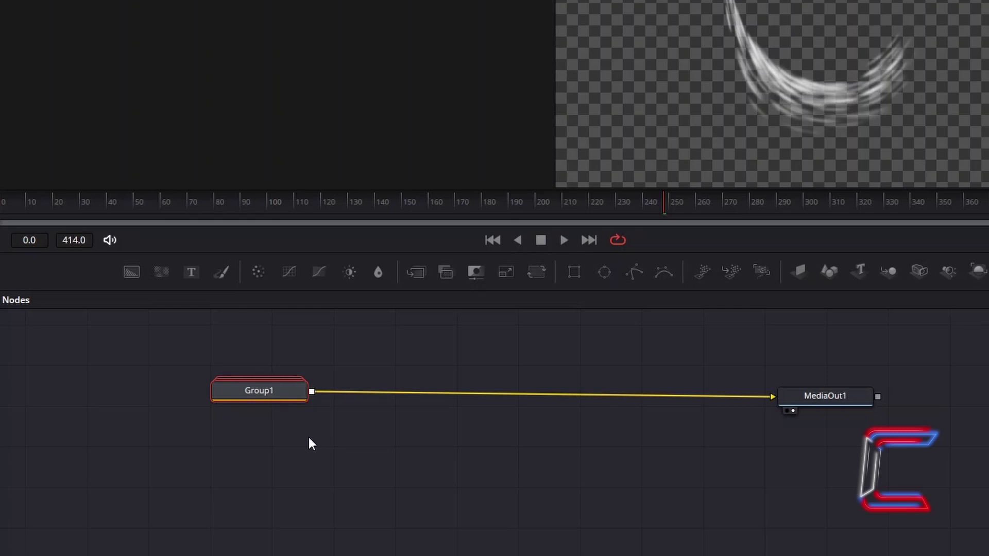
# Step: Add a Merge node after Group1
pyautogui.hotkey('shift', 'space')
pyautogui.write('Merge')
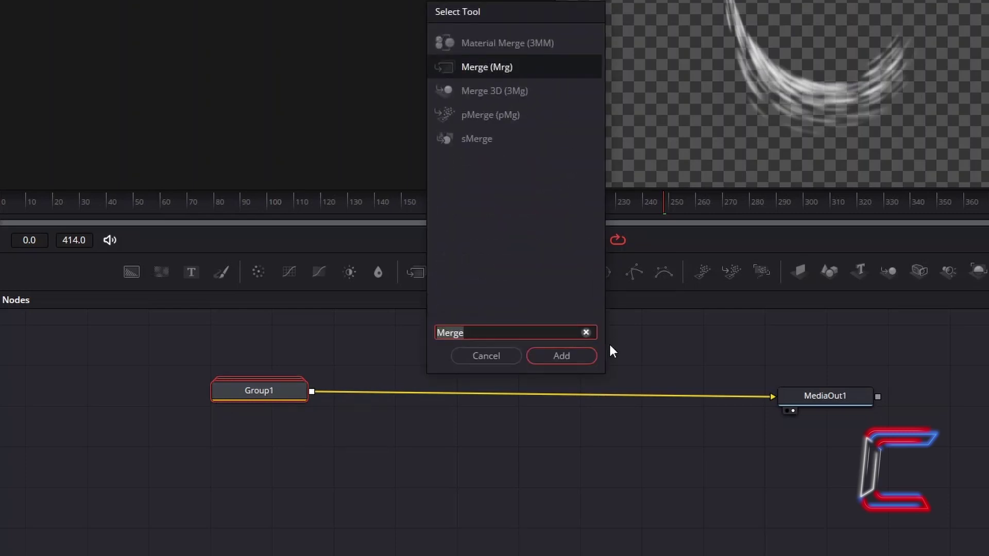
pyautogui.click(585, 351)
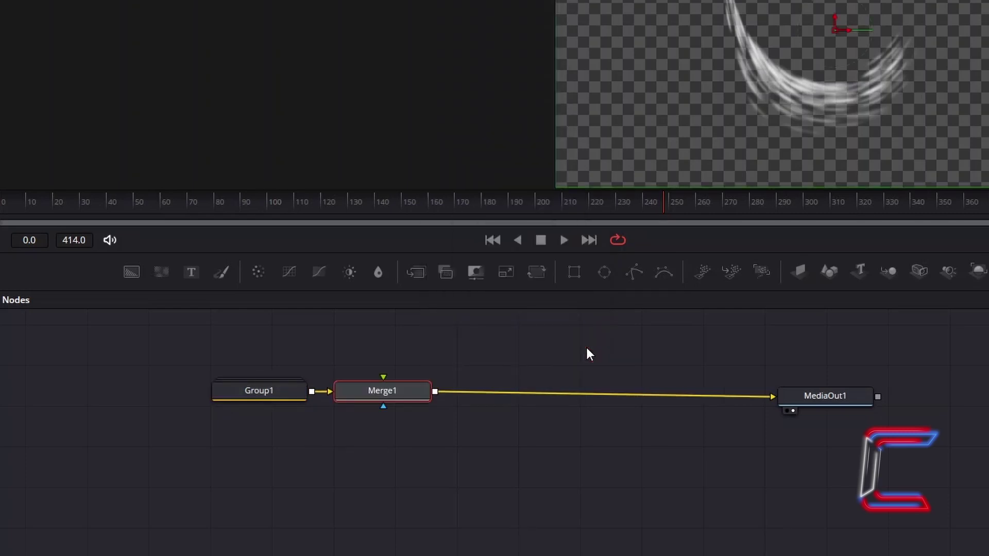
# Step: Copy Group1, paste it as Group1_1, and connect it to Merge1's foreground input
pyautogui.click(286, 394)
pyautogui.hotkey('ctrl', 'c')
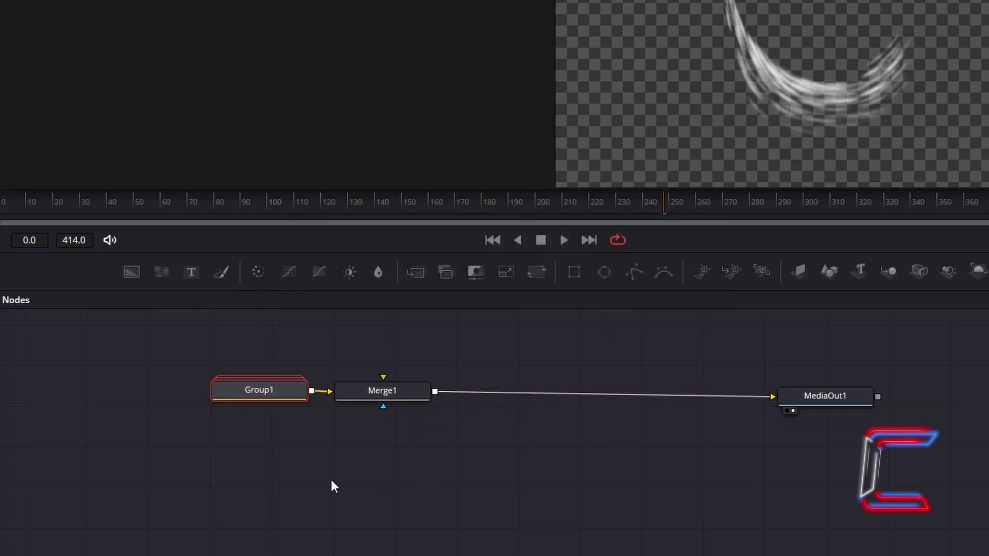
pyautogui.click(307, 458)
pyautogui.hotkey('ctrl', 'v')
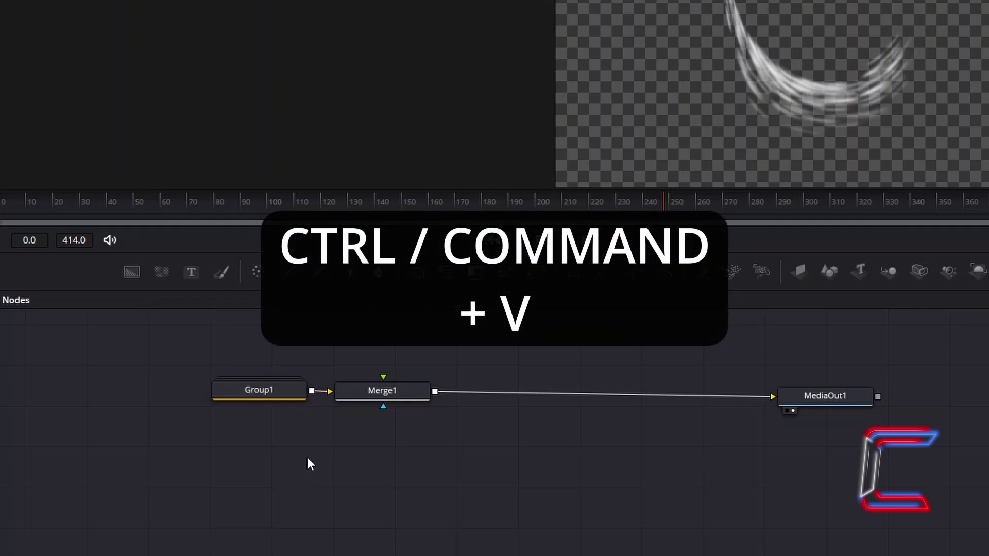
pyautogui.hotkey('ctrl', 'v')
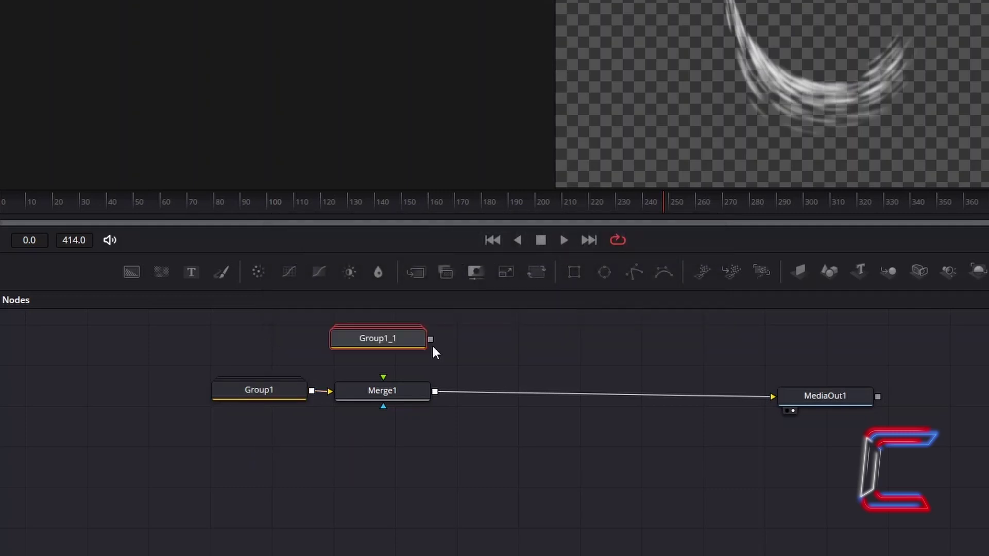
pyautogui.moveTo(431, 340); pyautogui.dragTo(385, 378)
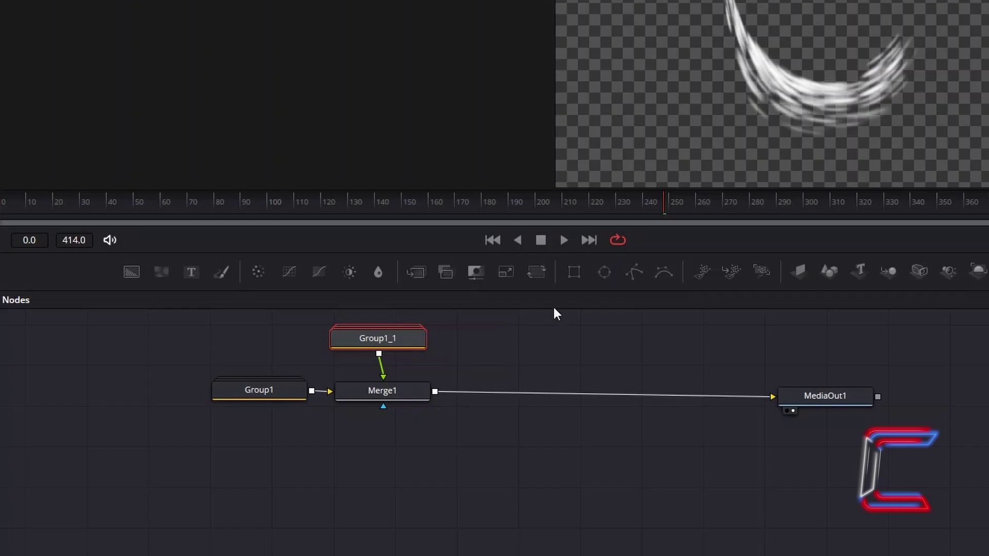
# Step: Inside Group1_1, set Transform1_1 to Rotate -70, Position 0.063/0.111, Width 1.106, Zoom 0.95
pyautogui.doubleClick(397, 343)
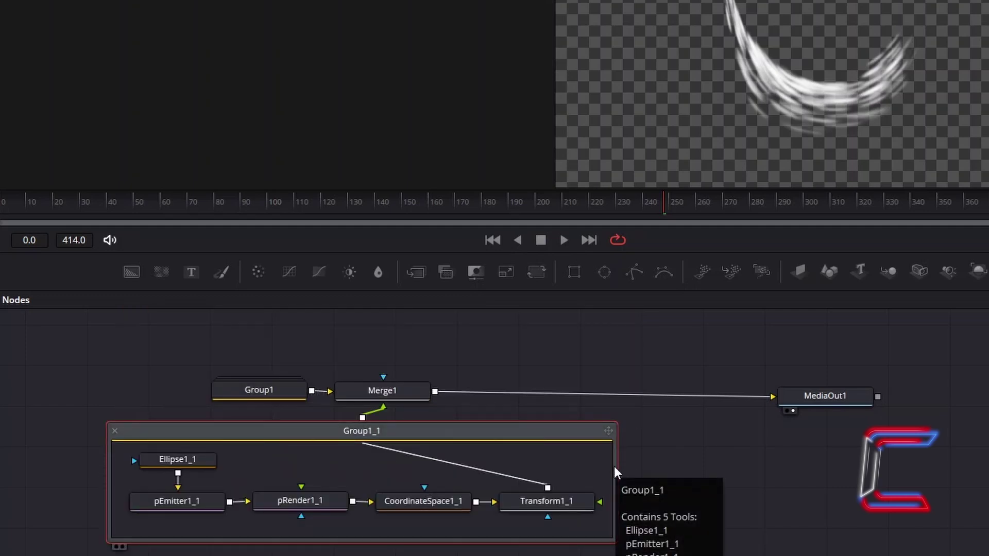
pyautogui.click(567, 500)
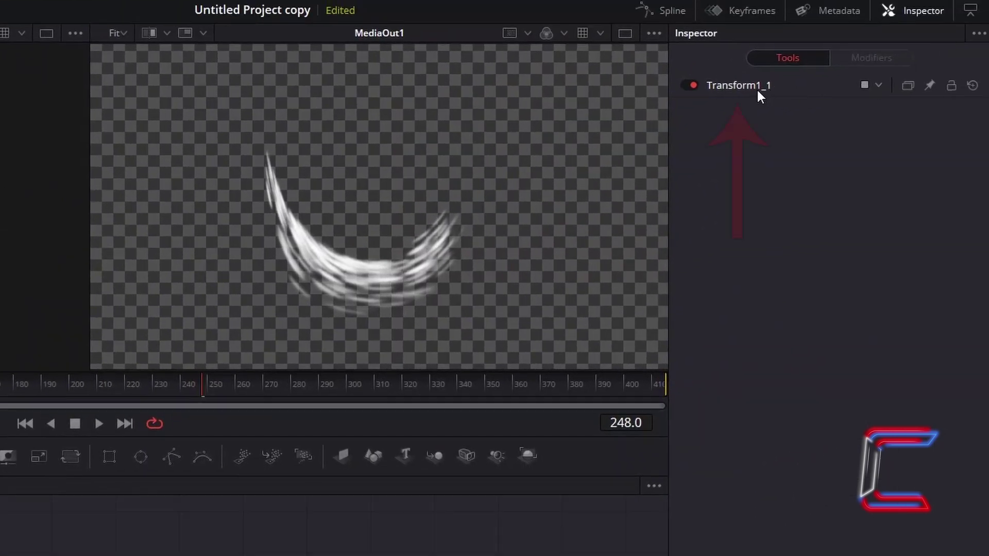
pyautogui.click(746, 85)
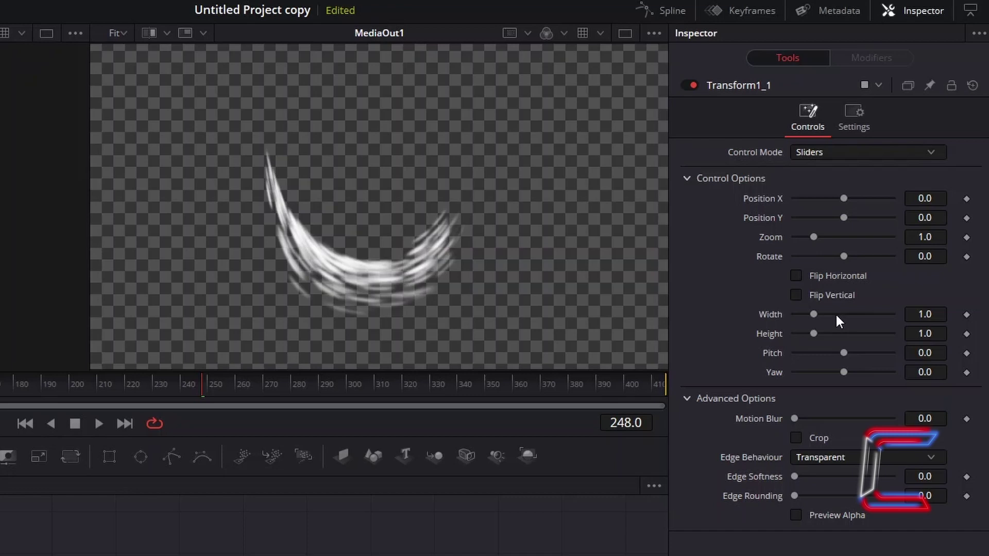
pyautogui.moveTo(836, 256)
pyautogui.mouseDown()
pyautogui.moveTo(856, 253)
pyautogui.moveTo(805, 252)
pyautogui.moveTo(819, 256)
pyautogui.mouseUp()
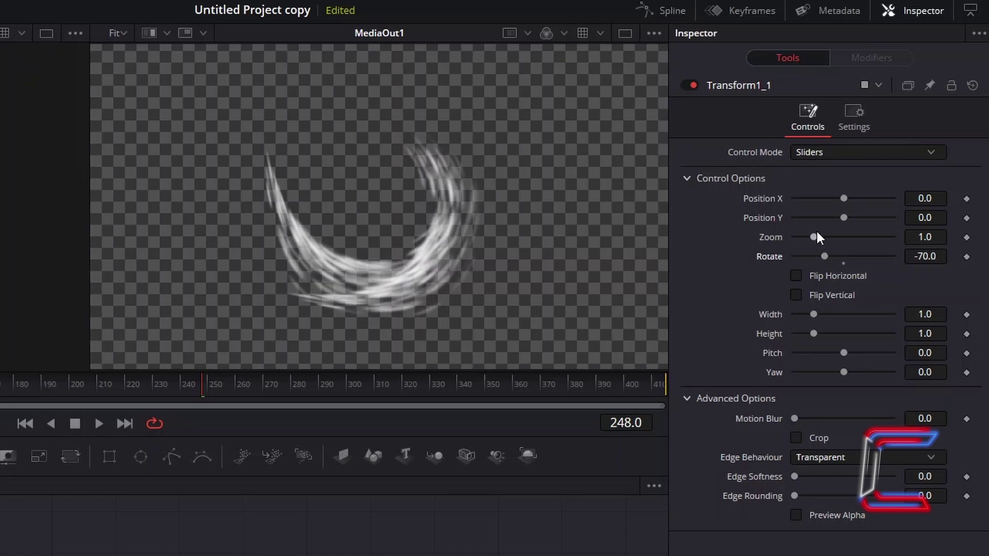
pyautogui.moveTo(844, 199); pyautogui.dragTo(856, 217)
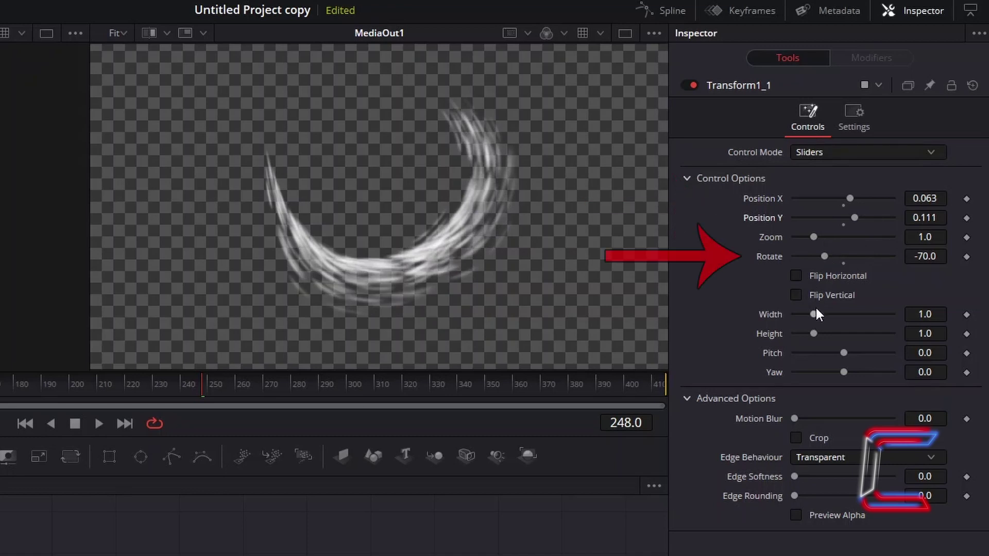
pyautogui.moveTo(817, 314); pyautogui.dragTo(820, 314)
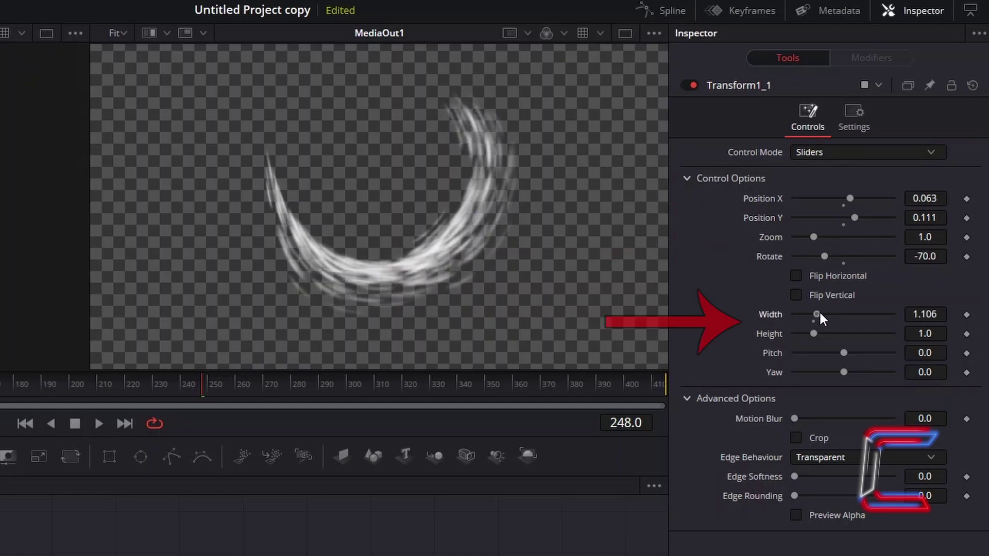
pyautogui.click(942, 233)
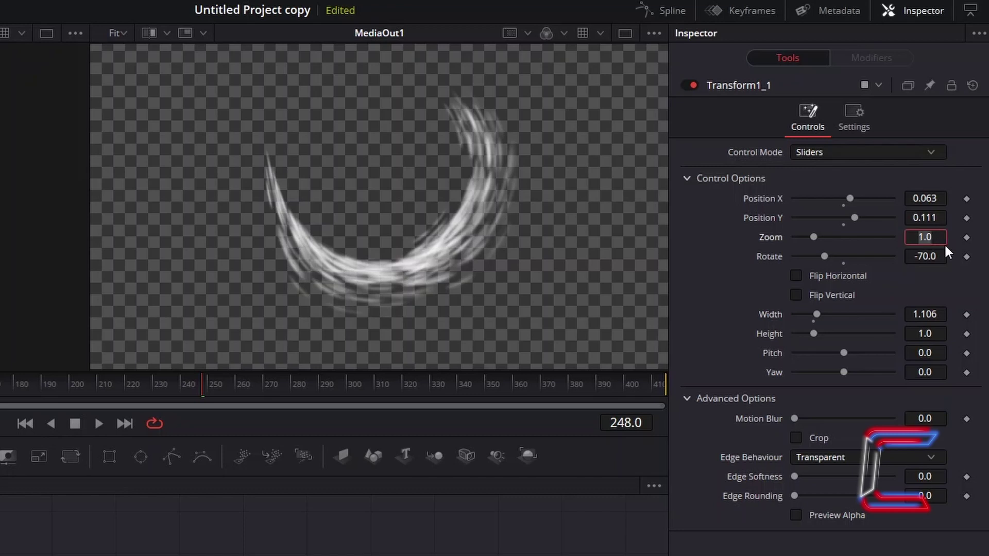
pyautogui.press('Tab')
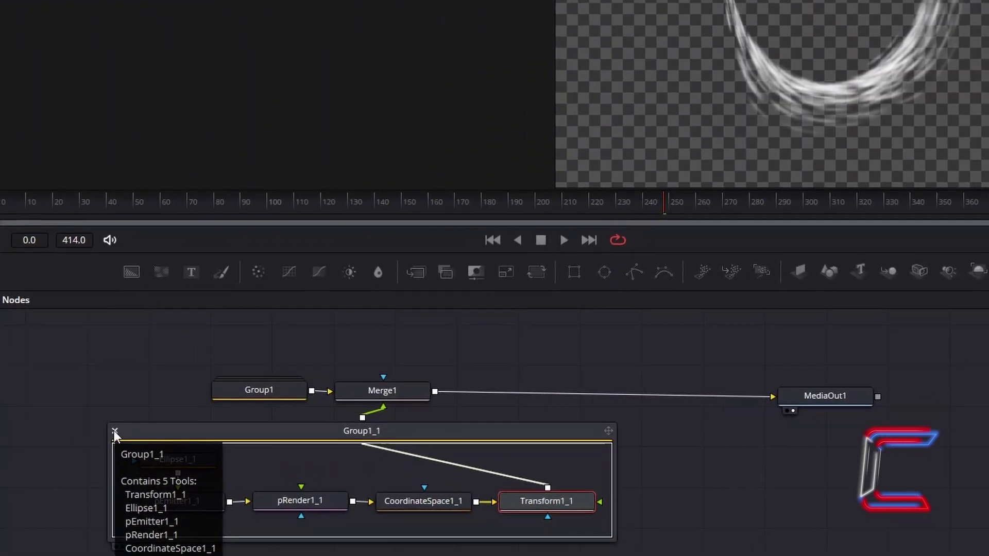
# Step: Collapse Group1_1 and paste copies of Group1, Group1_1 and Merge1 below the originals
pyautogui.click(114, 432)
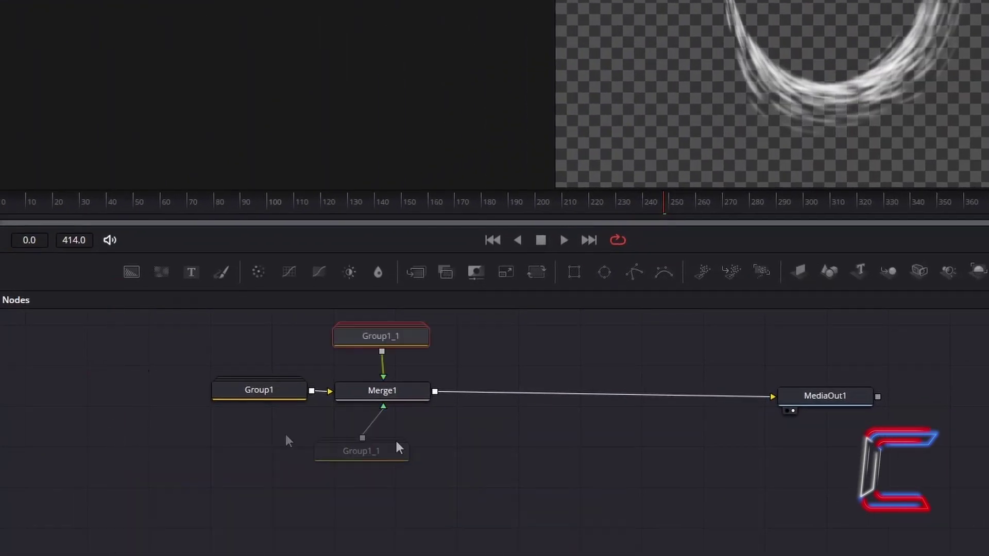
pyautogui.moveTo(412, 462); pyautogui.dragTo(251, 340)
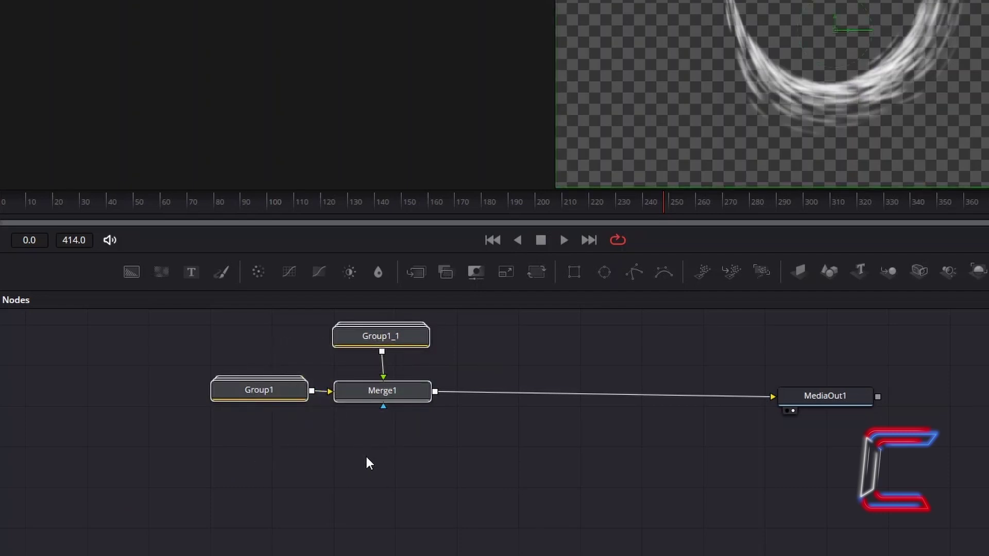
pyautogui.click(366, 458)
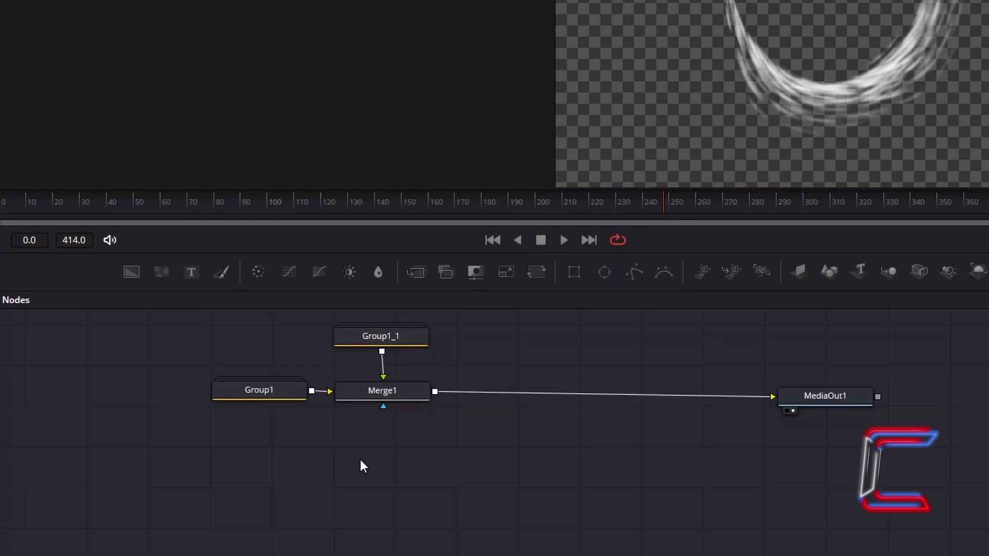
pyautogui.hotkey('ctrl', 'v')
pyautogui.moveTo(366, 411); pyautogui.dragTo(389, 459)
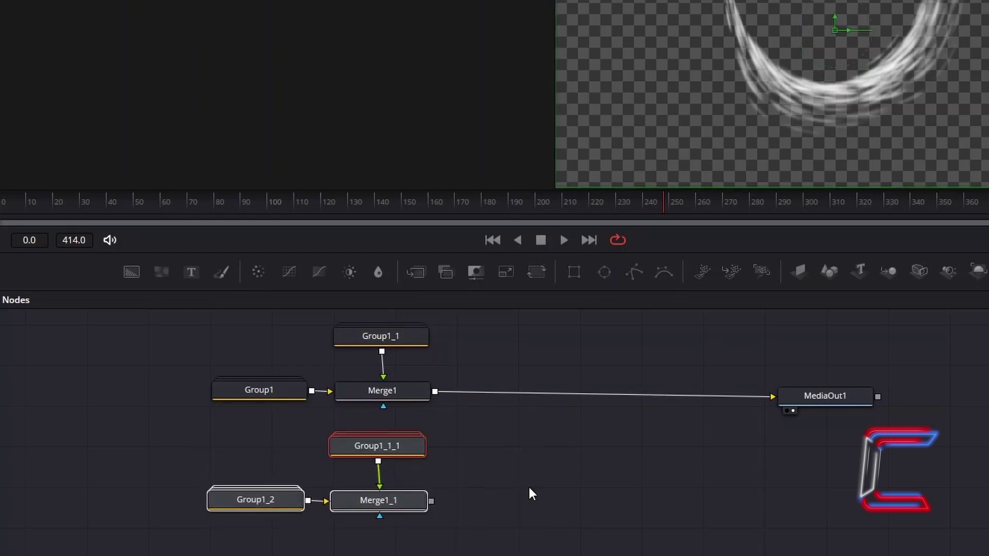
# Step: Add Merge2 after Merge1 and wire Merge1_1's output toward it
pyautogui.click(405, 392)
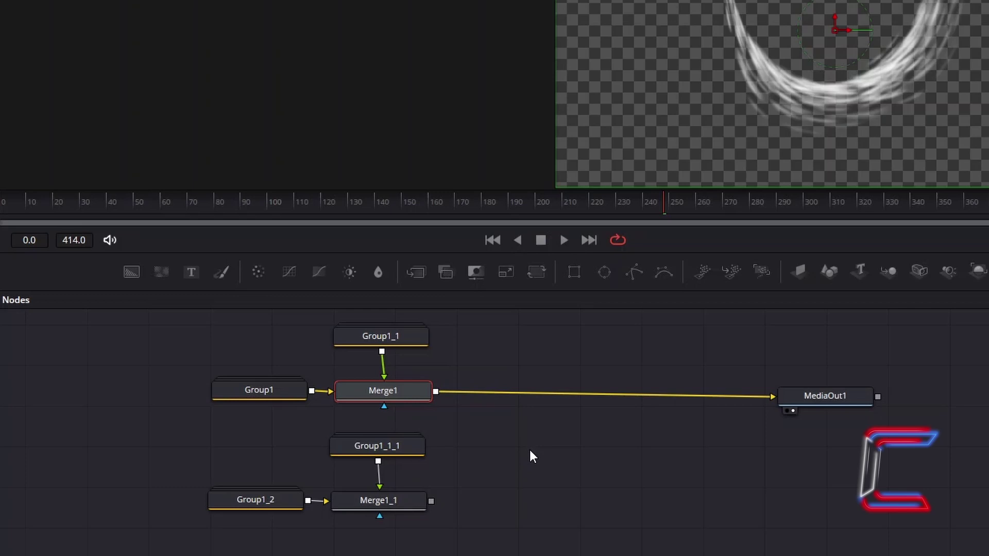
pyautogui.hotkey('shift', 'space')
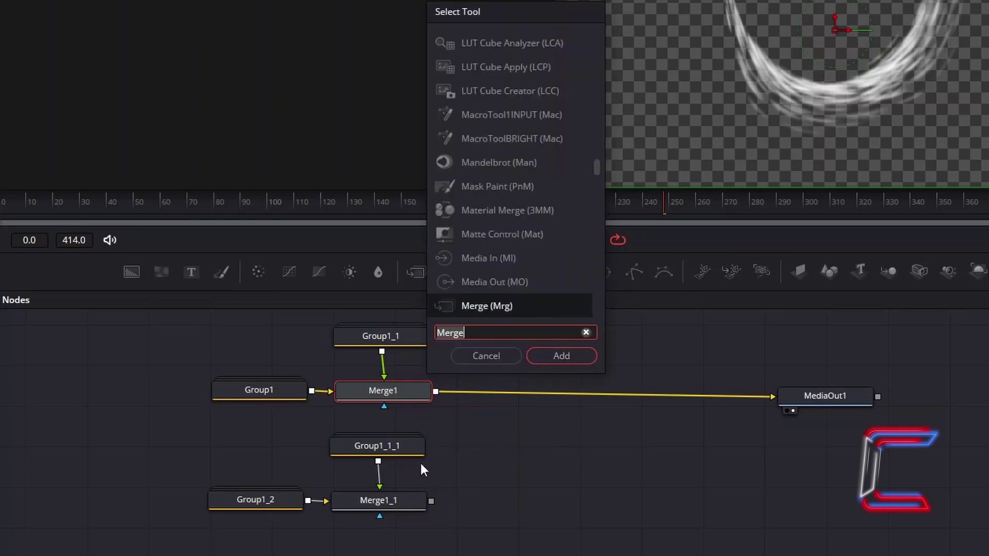
pyautogui.click(560, 357)
pyautogui.moveTo(431, 501); pyautogui.dragTo(508, 376)
# Step: Feed Merge1_1 into Merge2's foreground and open Transform1_1_1 inside Group1_1_1
pyautogui.click(502, 434)
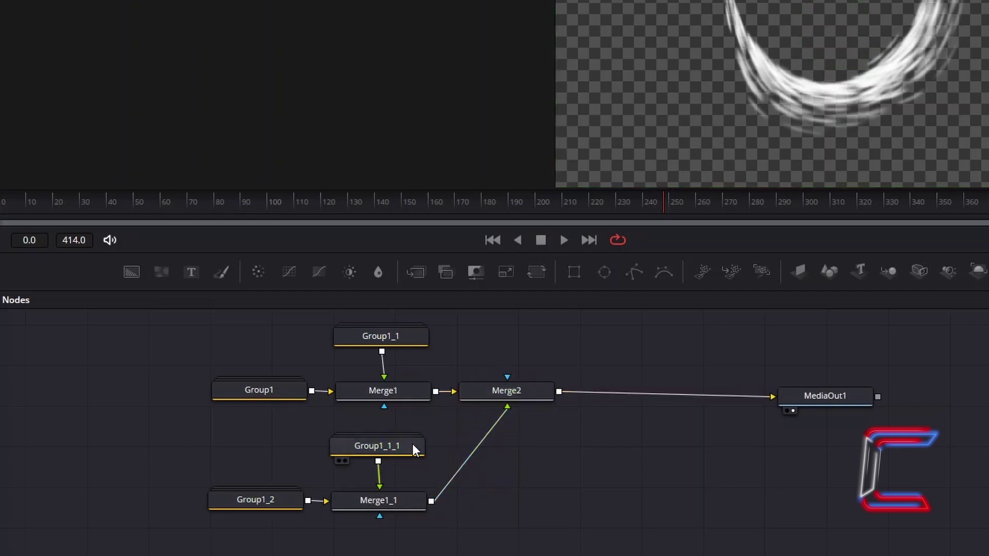
pyautogui.doubleClick(410, 449)
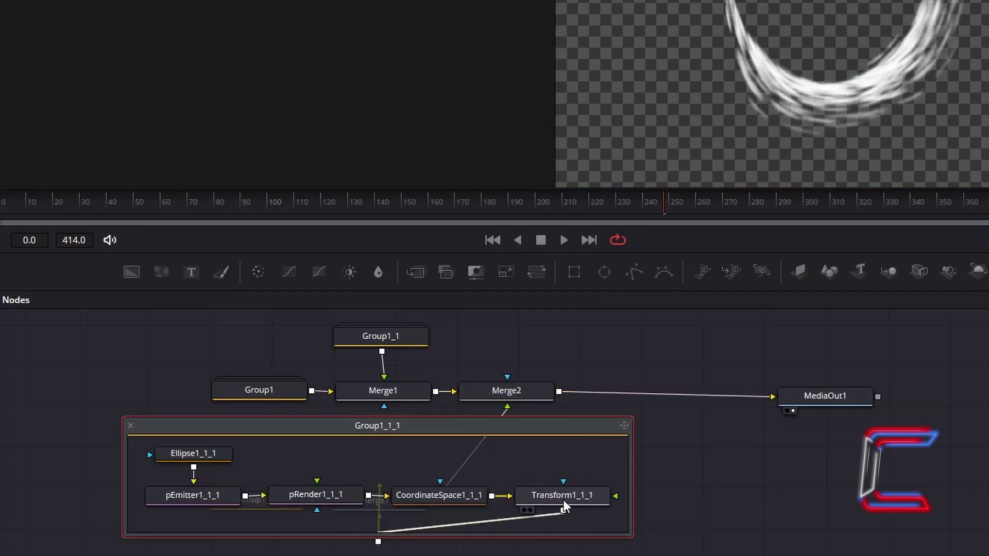
pyautogui.click(564, 500)
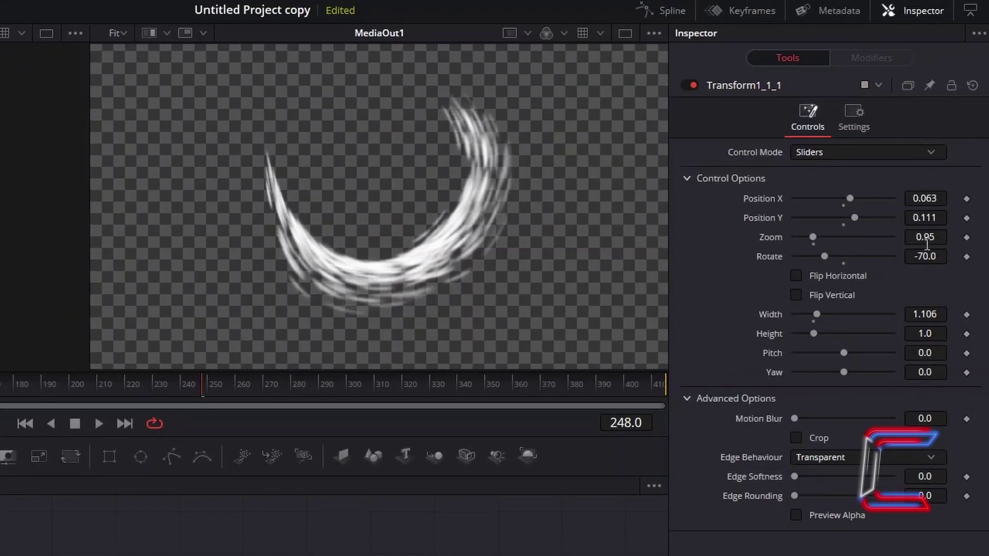
# Step: Set Transform1_1_1 to Zoom 0.9, Rotate -157, Position 0.016/0.23, Height 0.841, then scrub frames
pyautogui.click(942, 237)
pyautogui.write('0.9')
pyautogui.press('Tab')
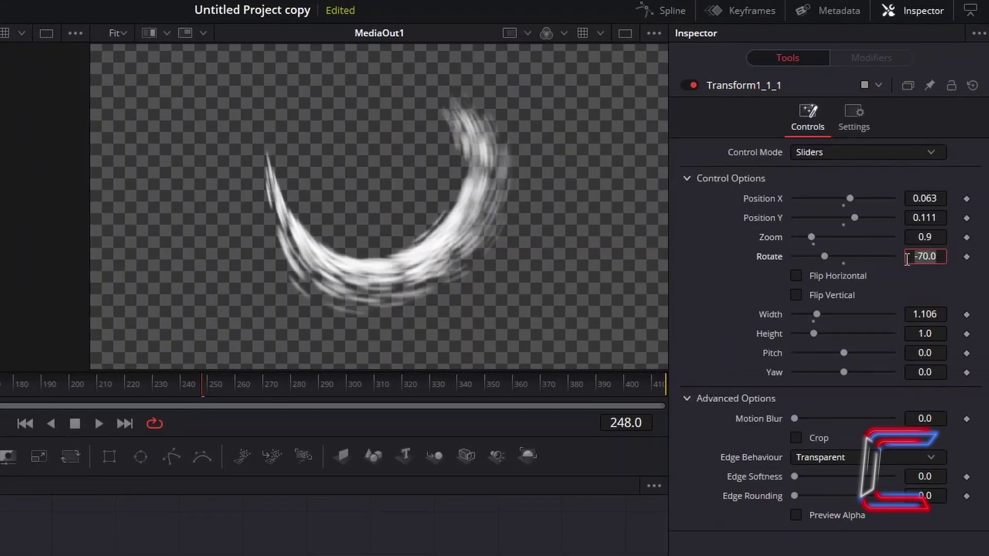
pyautogui.moveTo(825, 257); pyautogui.dragTo(804, 257)
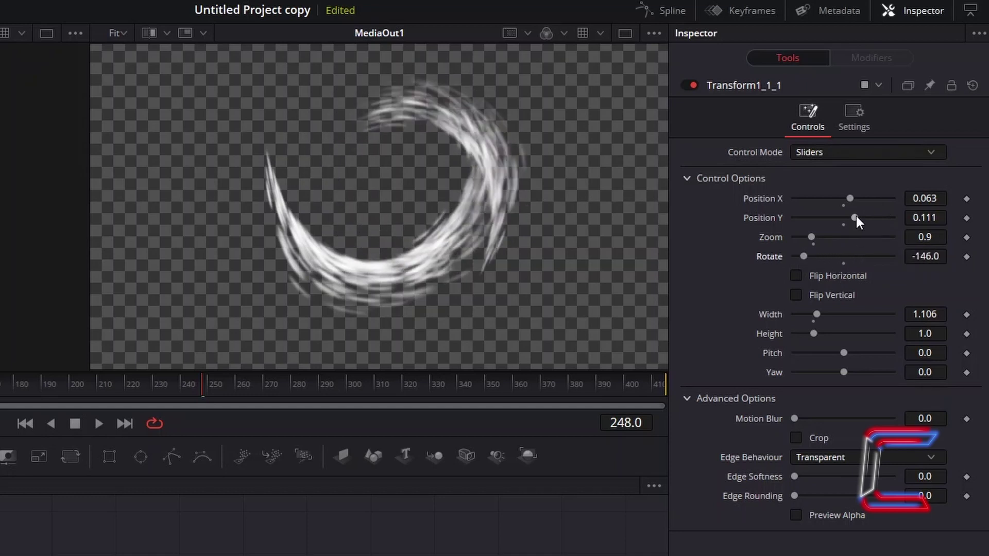
pyautogui.moveTo(856, 217); pyautogui.dragTo(845, 201)
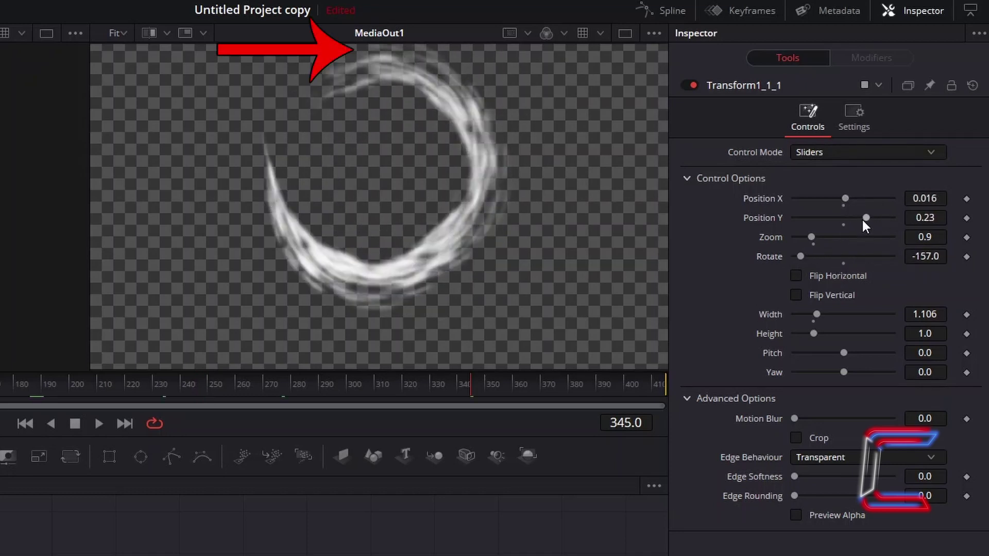
pyautogui.moveTo(812, 333); pyautogui.dragTo(809, 335)
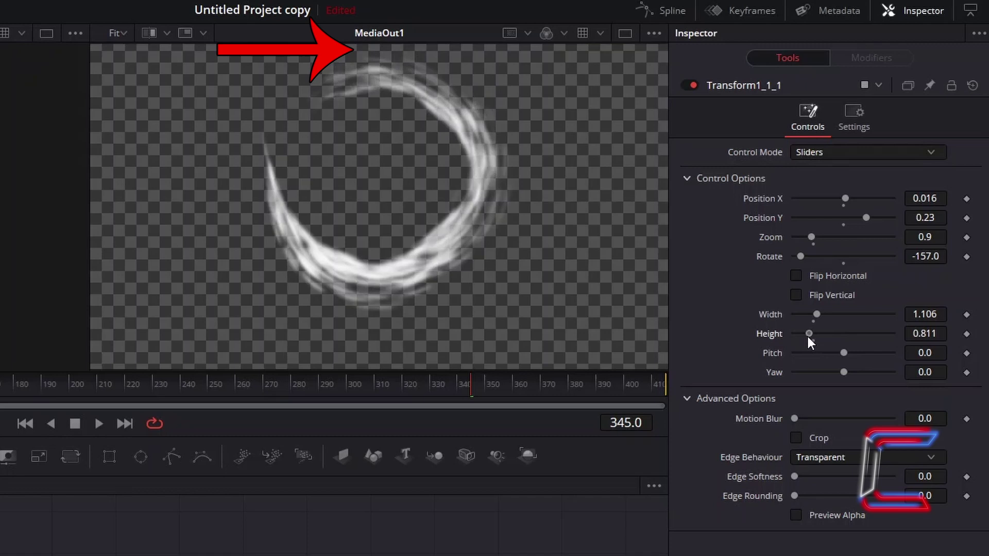
pyautogui.moveTo(383, 394); pyautogui.dragTo(498, 405)
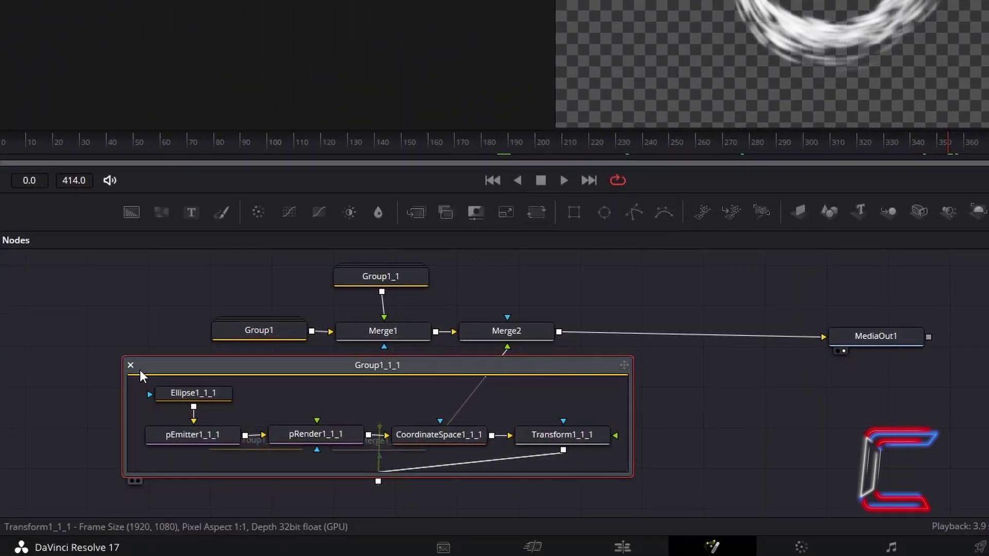
# Step: Close Group1_1_1, open Group1_2, and set Transform1_2's zoom to 0.85
pyautogui.click(131, 365)
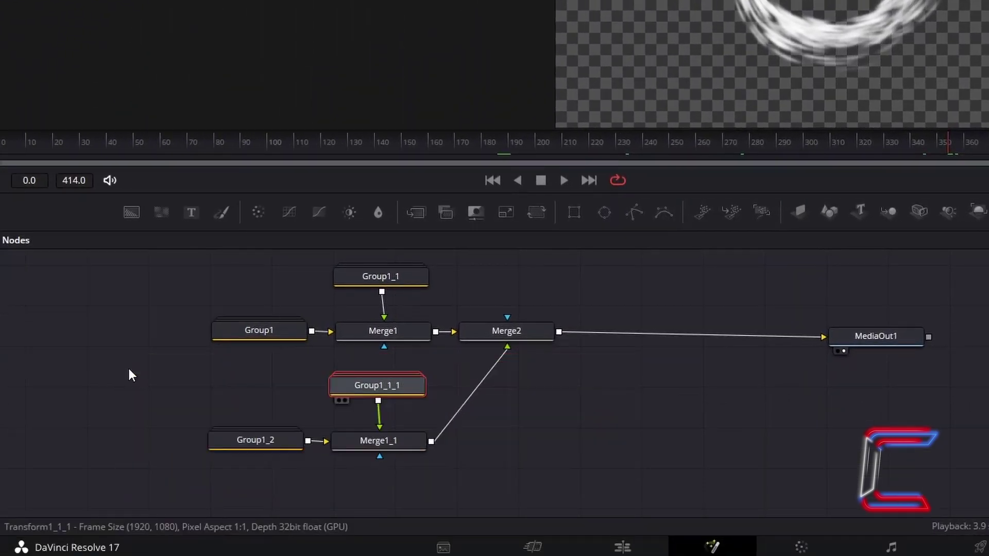
pyautogui.click(286, 452)
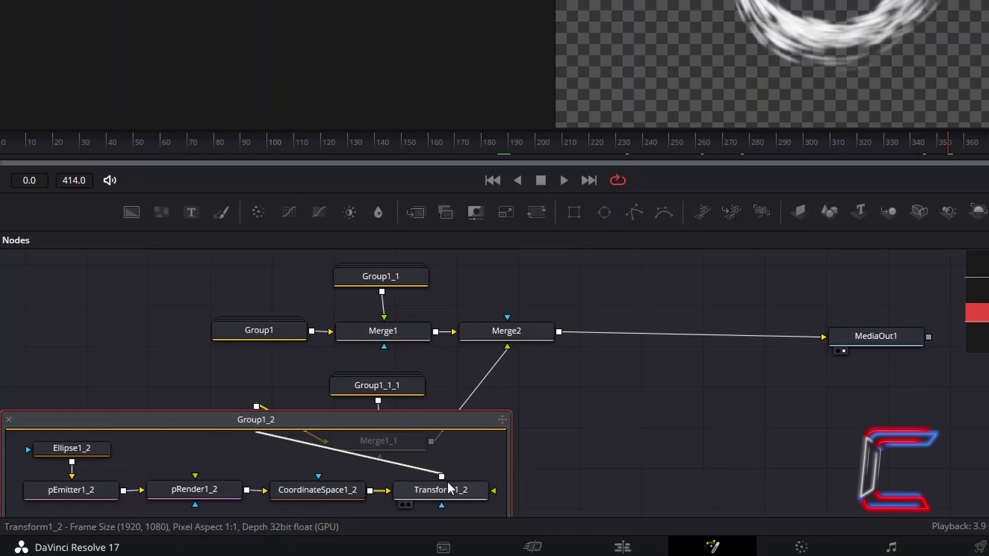
pyautogui.click(455, 493)
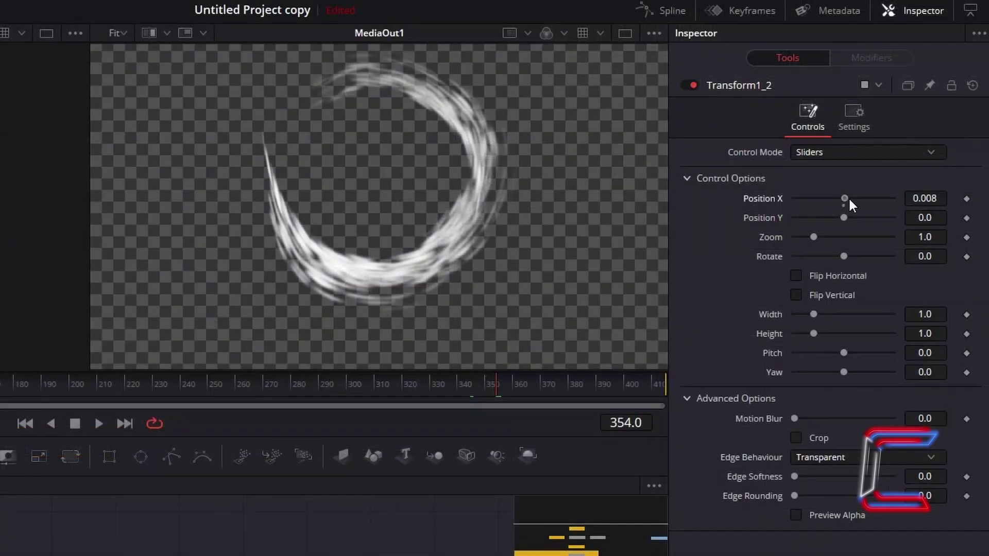
pyautogui.click(925, 237)
pyautogui.write('.85')
pyautogui.press('Tab')
# Step: Set Transform1_2 to Rotate 123, Position -0.062/0.079, Width 1.372, Height 1.136, then collapse Group1_2
pyautogui.moveTo(844, 256); pyautogui.dragTo(873, 255)
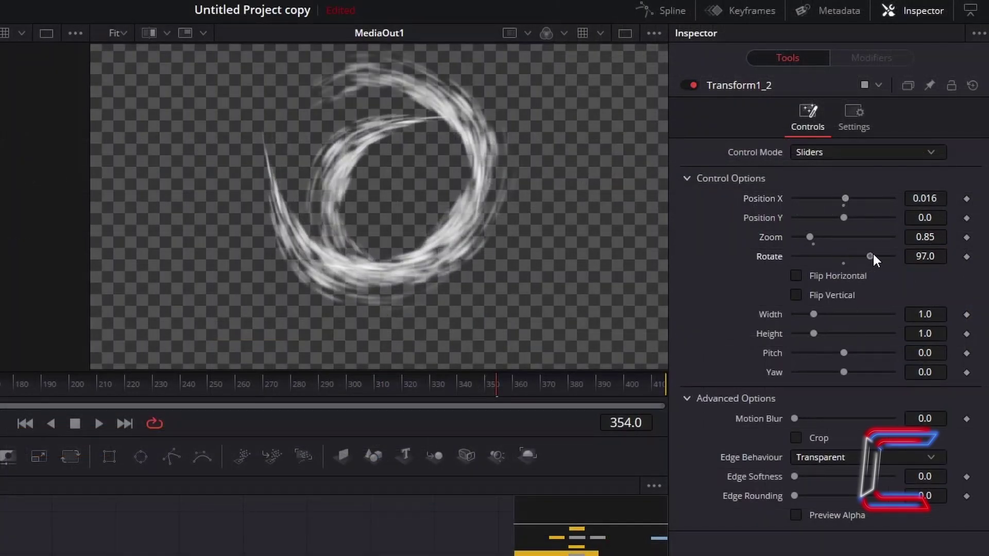
pyautogui.moveTo(844, 218); pyautogui.dragTo(857, 218)
pyautogui.moveTo(870, 256); pyautogui.dragTo(877, 256)
pyautogui.moveTo(845, 199); pyautogui.dragTo(837, 198)
pyautogui.moveTo(857, 218); pyautogui.dragTo(860, 216)
pyautogui.moveTo(813, 314); pyautogui.dragTo(817, 314)
pyautogui.moveTo(814, 334); pyautogui.dragTo(818, 334)
pyautogui.moveTo(817, 315)
pyautogui.mouseDown()
pyautogui.moveTo(827, 313)
pyautogui.moveTo(817, 334)
pyautogui.mouseUp()
pyautogui.moveTo(860, 218); pyautogui.dragTo(851, 218)
pyautogui.moveTo(816, 334); pyautogui.dragTo(818, 315)
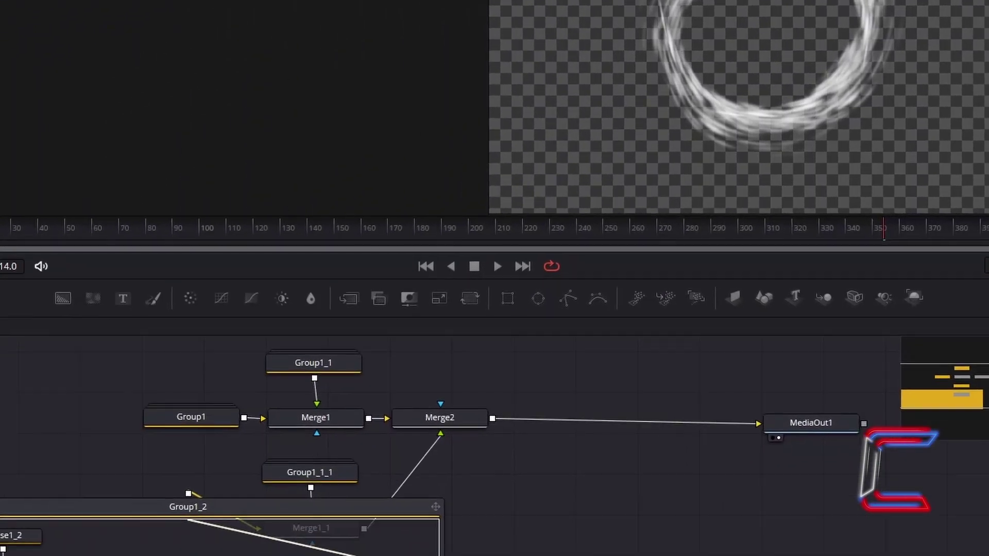
pyautogui.click(9, 473)
# Step: Add a Gaussian Blur node after Merge2
pyautogui.click(515, 394)
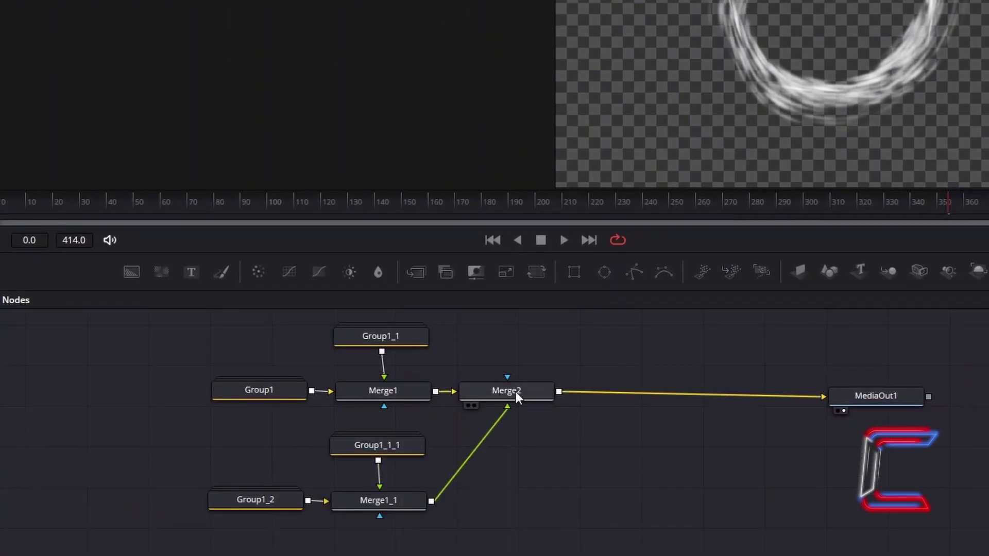
pyautogui.click(528, 391)
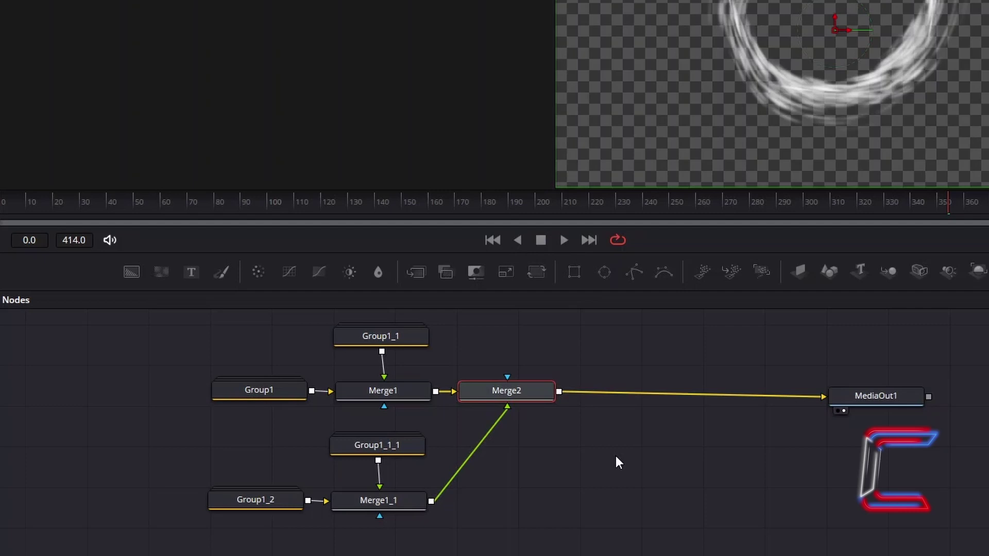
pyautogui.hotkey('shift', 'space')
pyautogui.write('gauss')
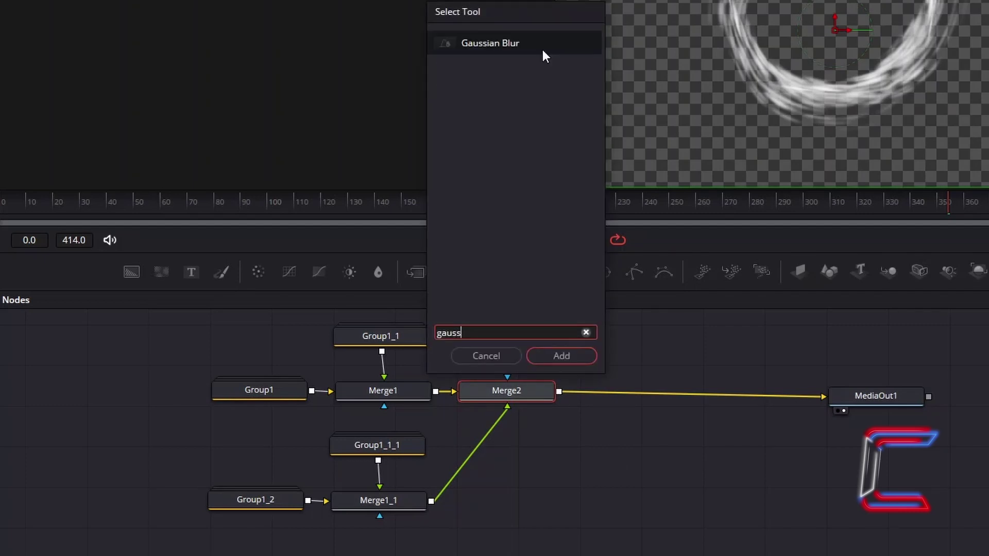
pyautogui.click(541, 44)
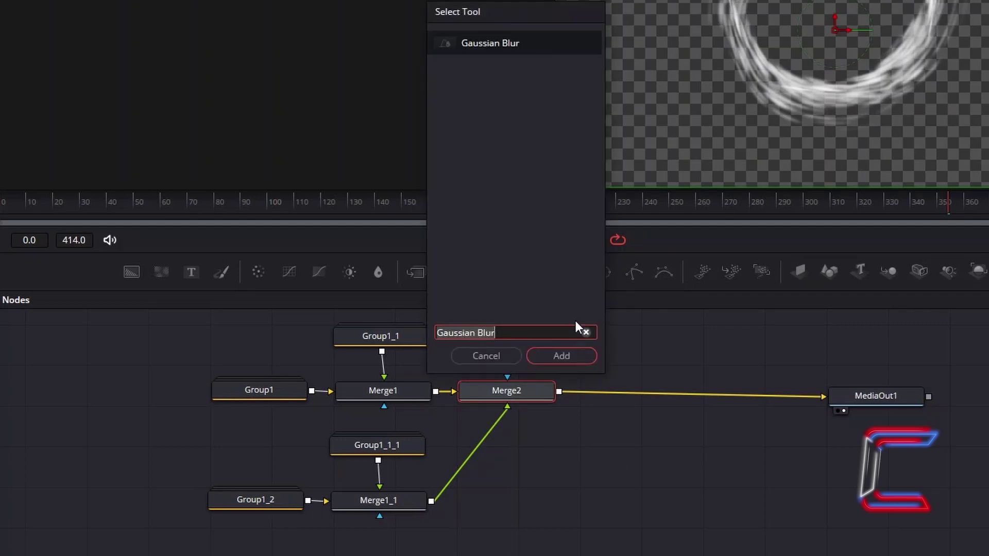
pyautogui.click(561, 356)
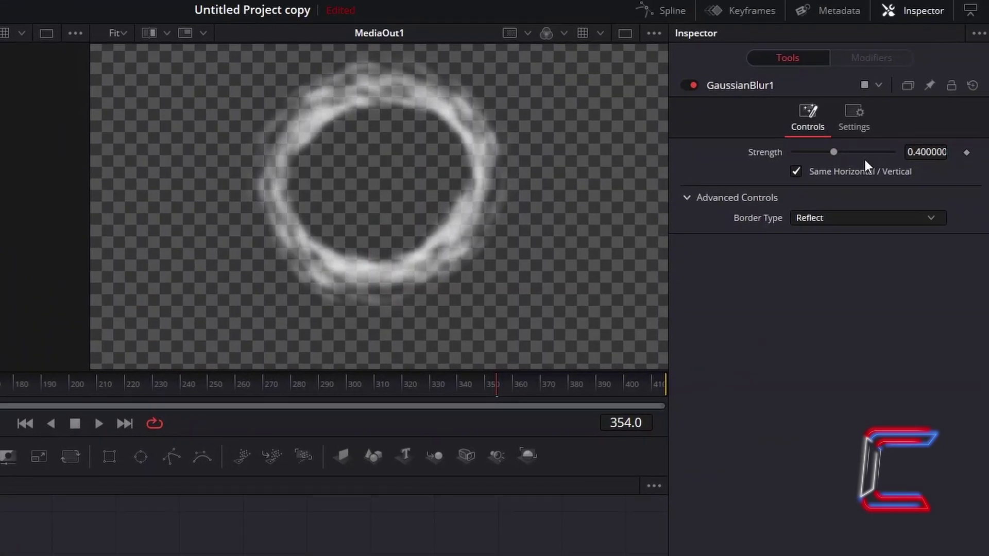
# Step: Set the Gaussian Blur strength to 0.3
pyautogui.click(944, 150)
pyautogui.write('.3')
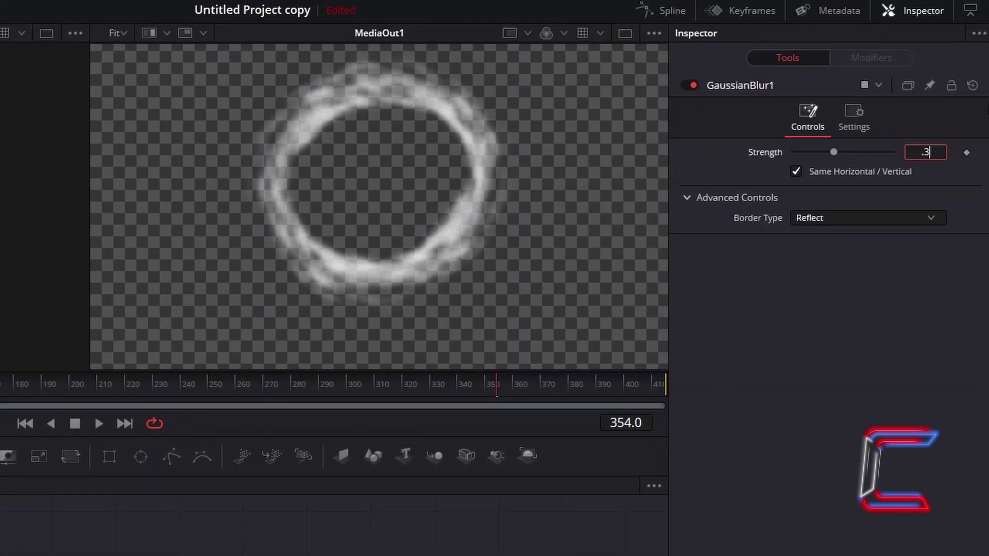
pyautogui.press('Return')
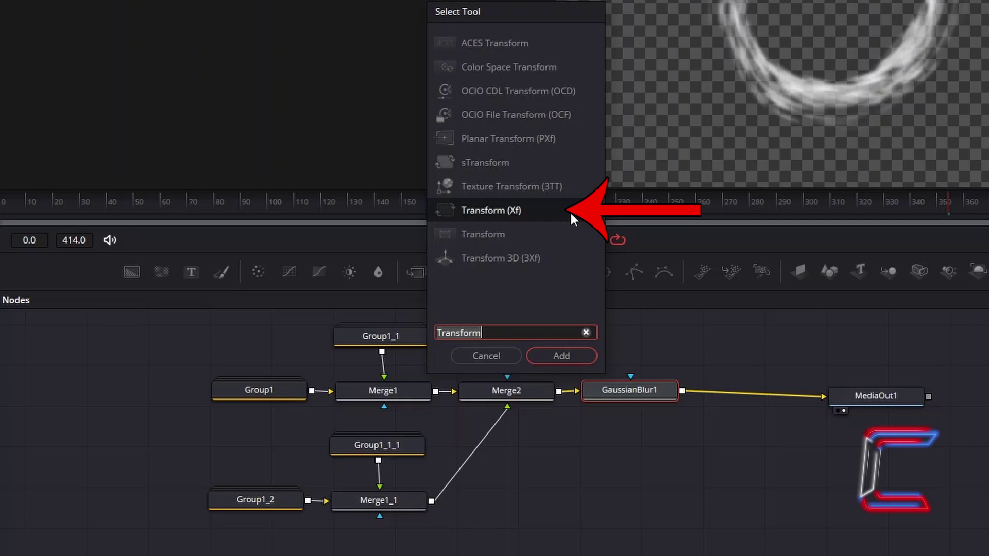
# Step: Add Transform2 after GaussianBlur1 and a Merge3 node before MediaOut1
pyautogui.click(586, 354)
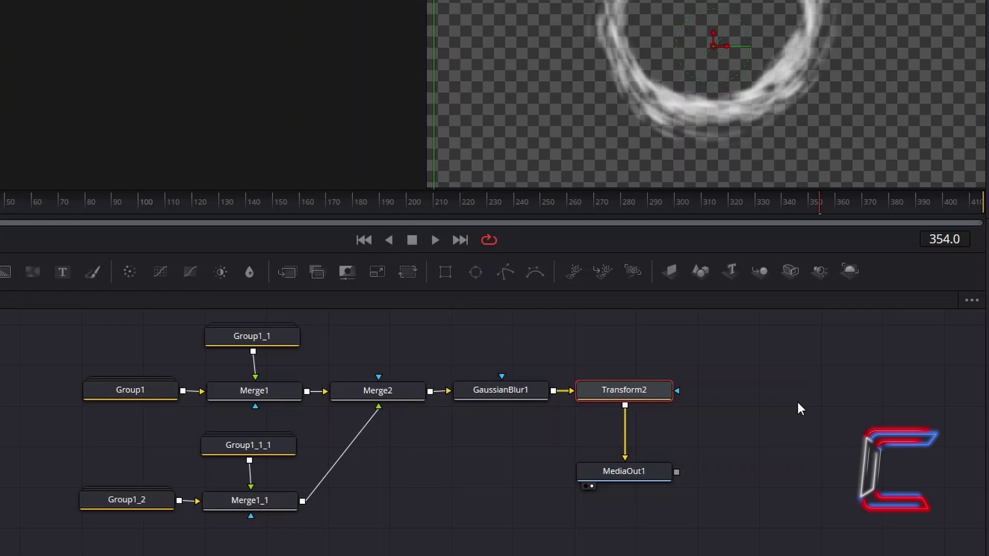
pyautogui.hotkey('shift', 'space')
pyautogui.write('Merge')
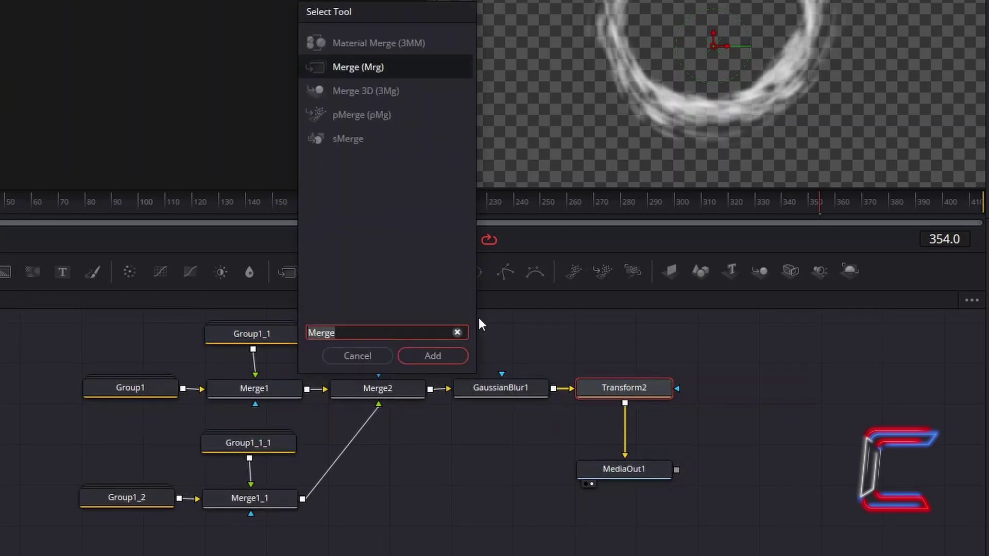
pyautogui.click(446, 361)
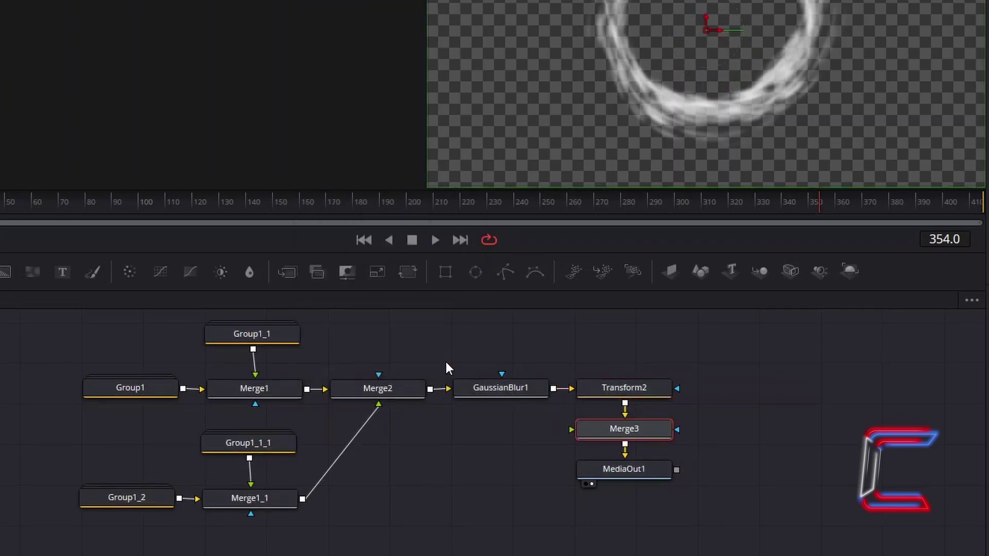
pyautogui.click(743, 438)
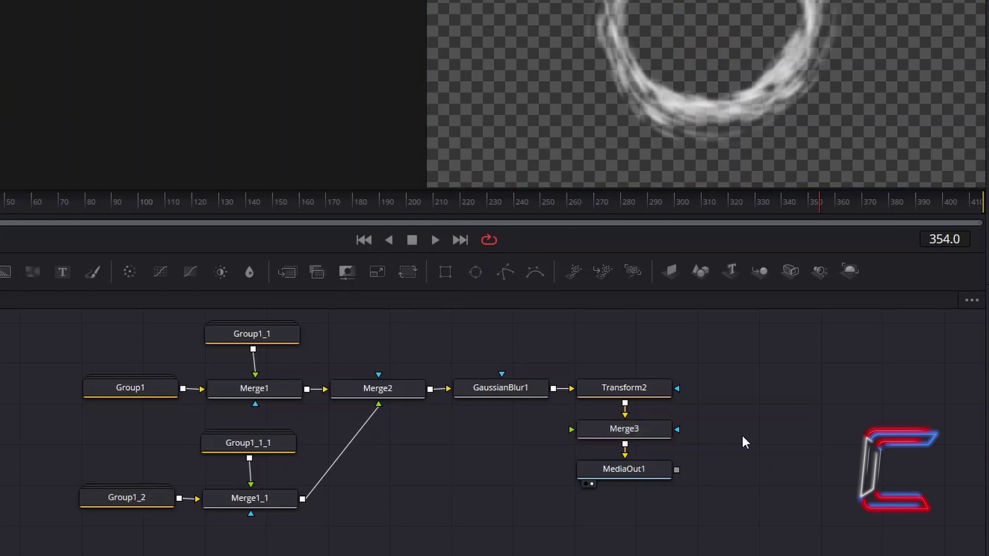
# Step: Add a FastNoise node and connect it to Merge3's foreground input
pyautogui.hotkey('shift', 'space')
pyautogui.write('FastNoise')
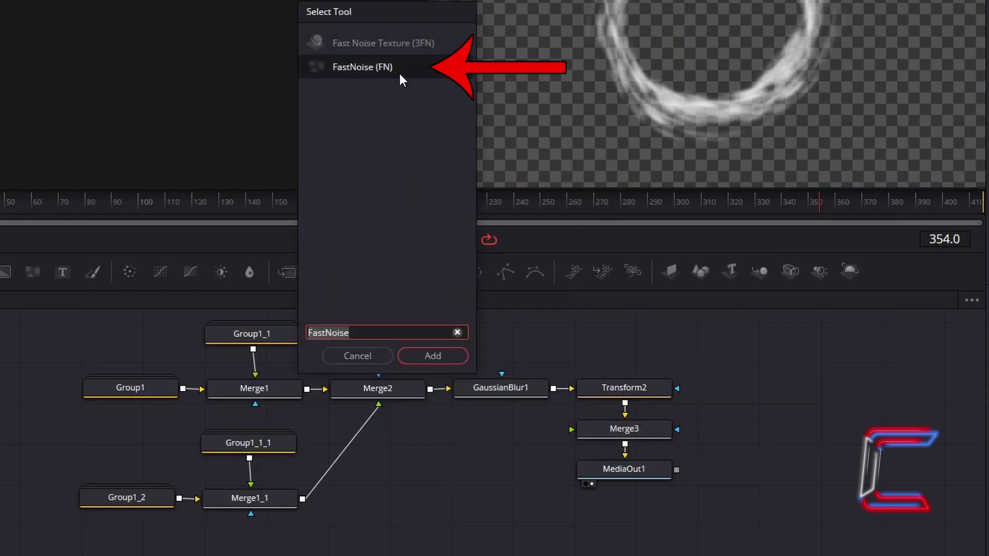
pyautogui.click(452, 358)
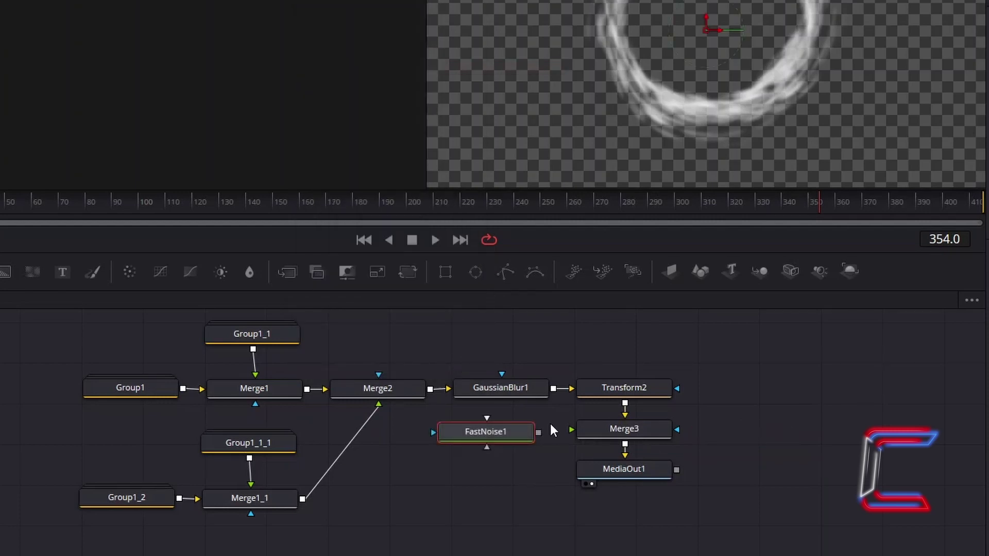
pyautogui.moveTo(538, 433); pyautogui.dragTo(571, 429)
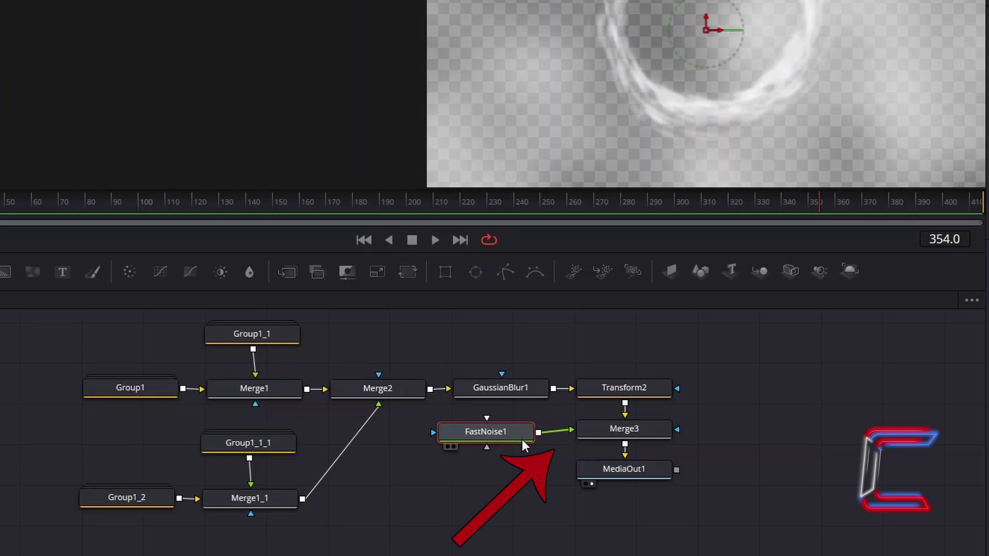
# Step: Set Merge3's Apply Mode to Overlay
pyautogui.click(644, 429)
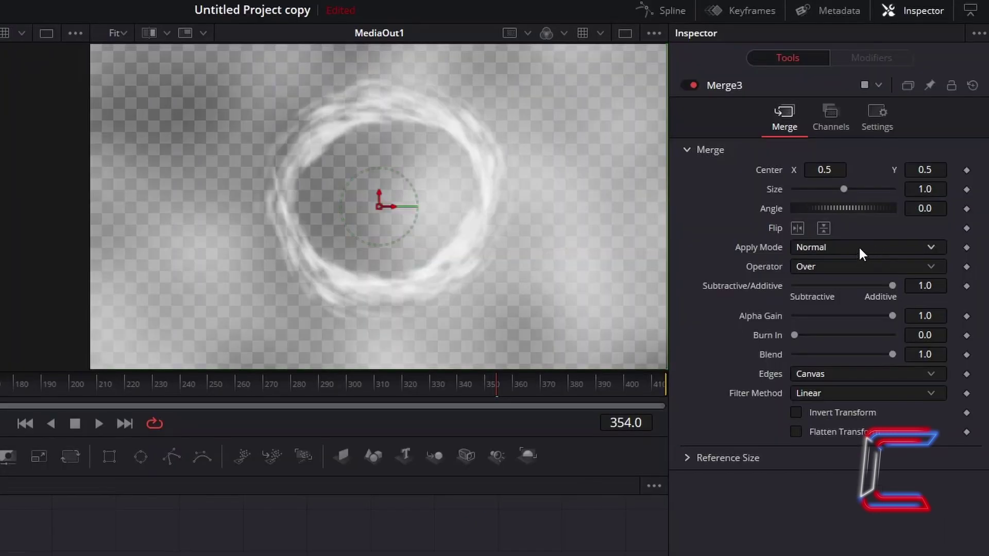
pyautogui.click(858, 247)
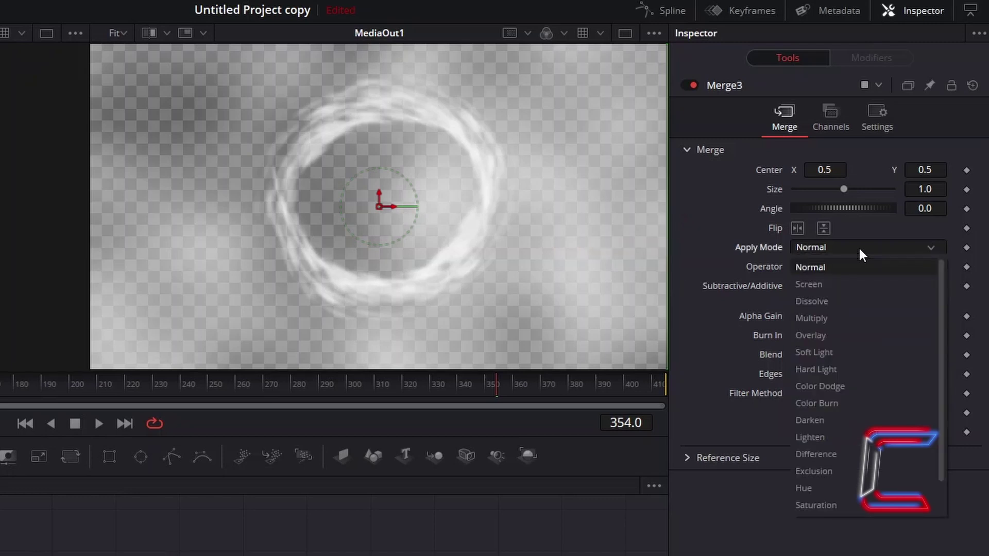
pyautogui.click(849, 338)
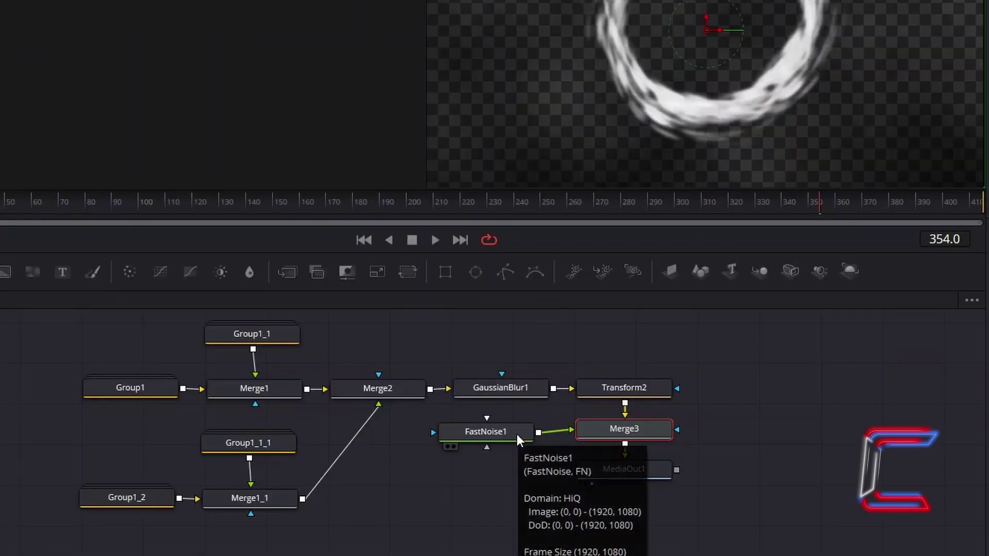
# Step: In FastNoise1's Noise settings, enter Detail 4.2, Scale 1.5 and Seethe Rate 0.05
pyautogui.click(517, 435)
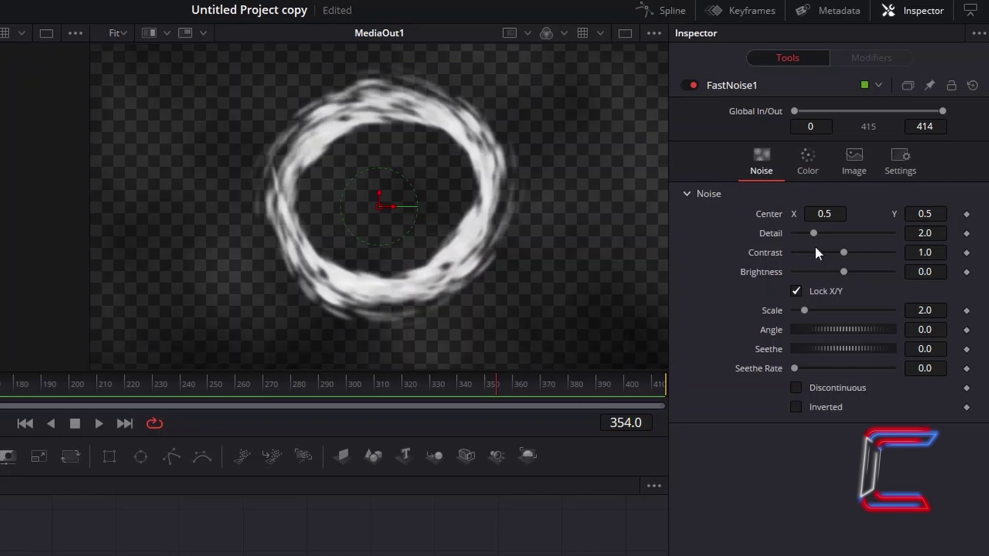
pyautogui.click(941, 233)
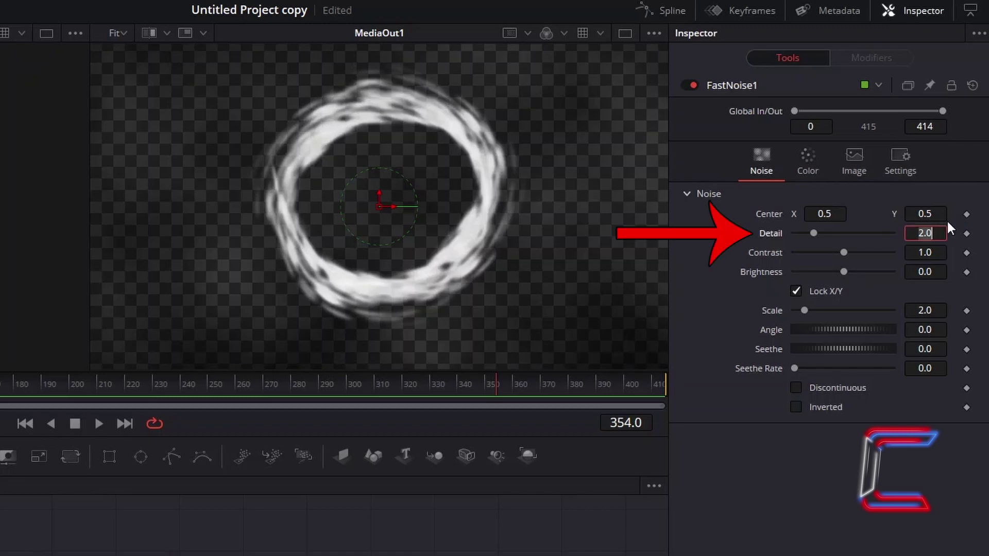
pyautogui.write('4.2')
pyautogui.press('Tab')
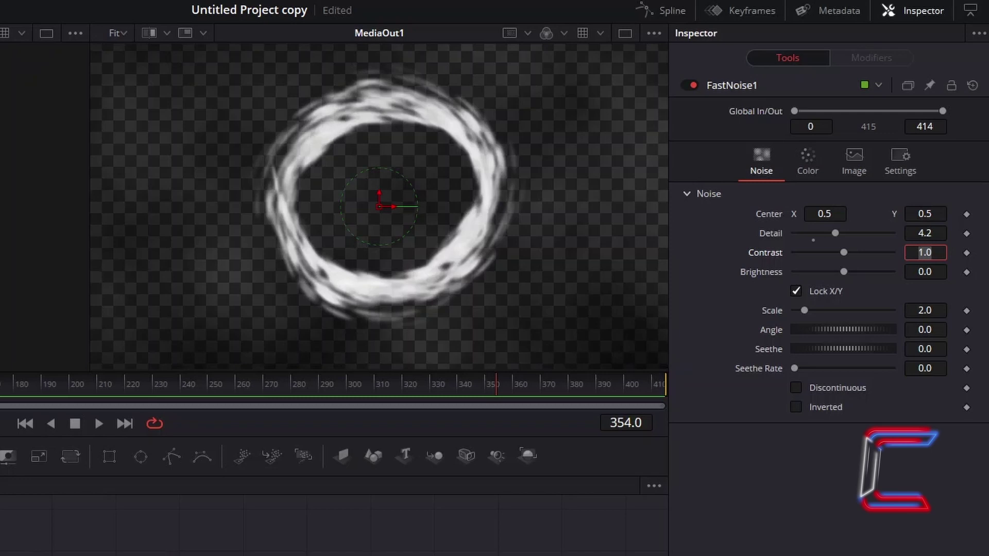
pyautogui.click(942, 312)
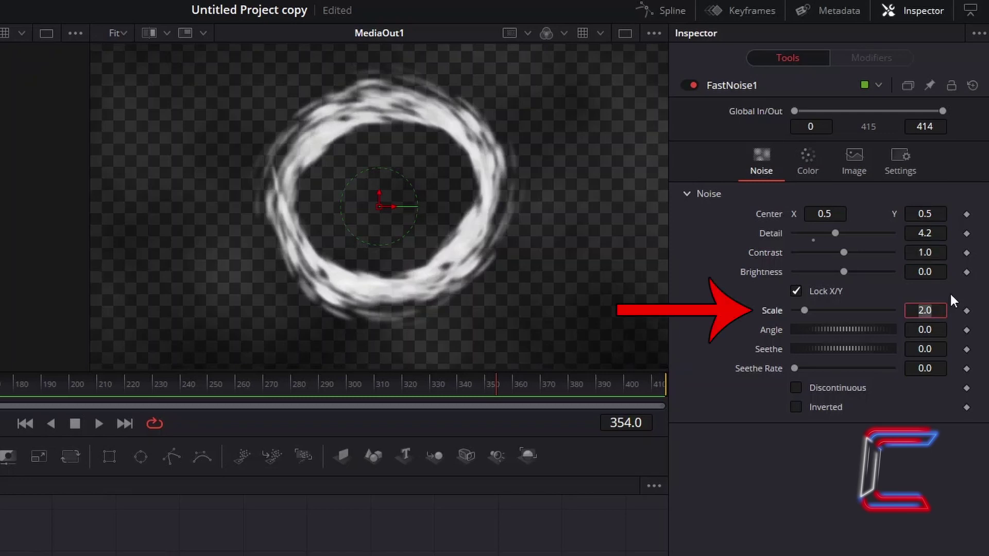
pyautogui.write('1.5')
pyautogui.press('Tab')
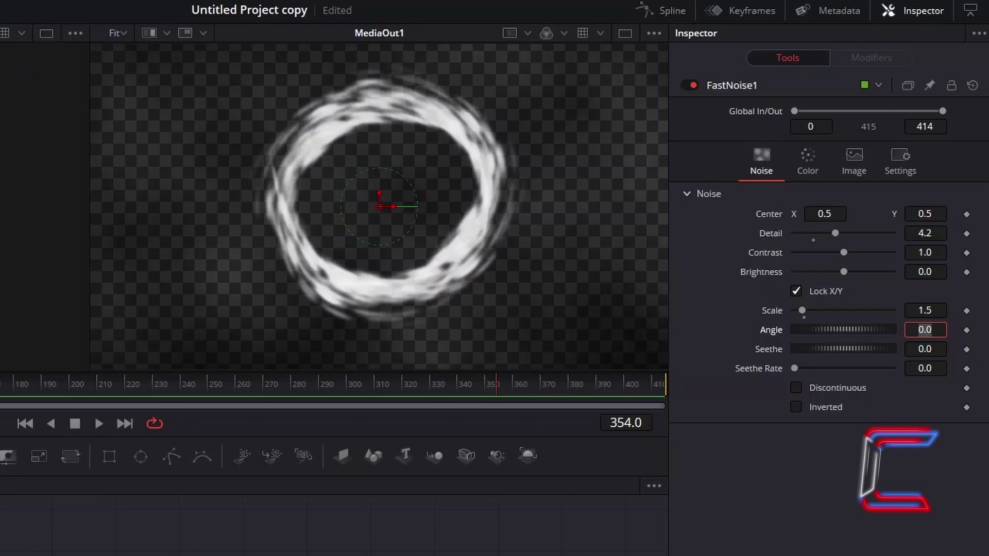
pyautogui.click(928, 369)
pyautogui.write('0.05')
pyautogui.press('Tab')
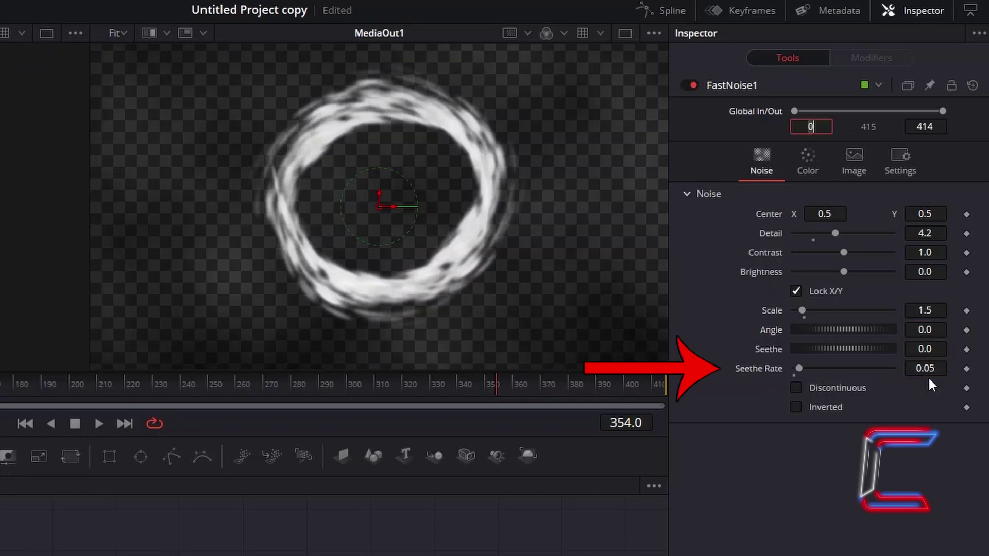
# Step: Switch FastNoise1's colour type to Gradient
pyautogui.click(819, 181)
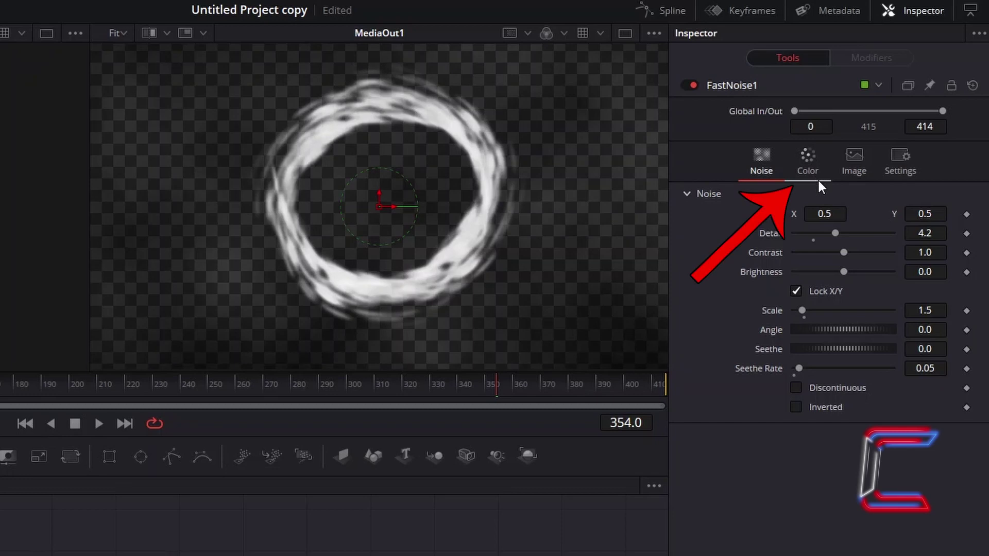
pyautogui.click(818, 180)
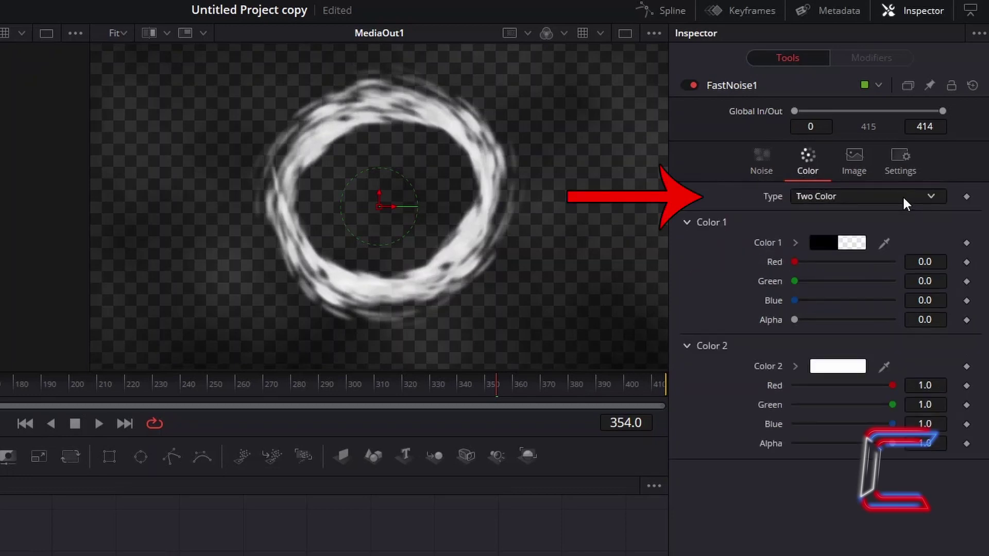
pyautogui.click(904, 197)
pyautogui.click(844, 232)
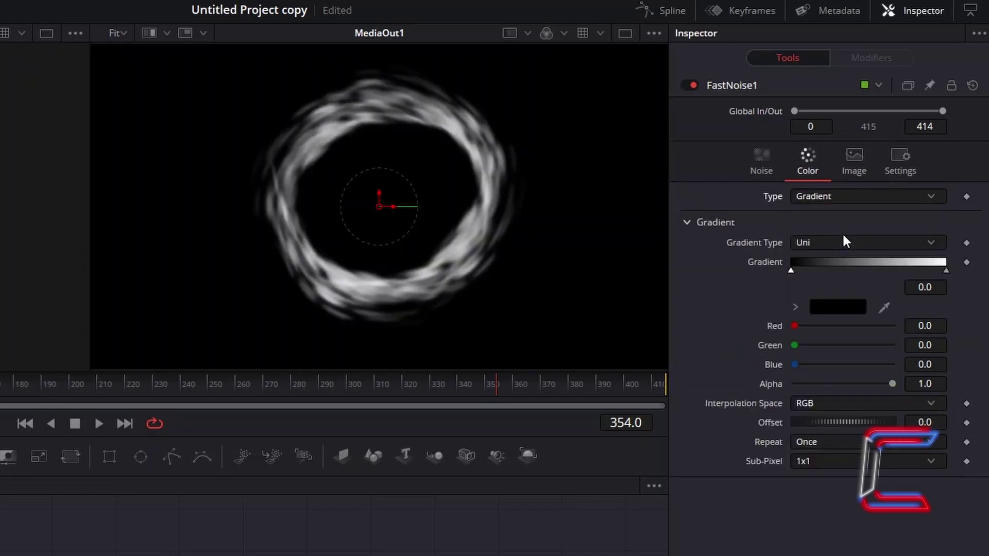
# Step: Add two gradient stops and move the first stop to position 0.3 for purple #4e1367
pyautogui.click(837, 263)
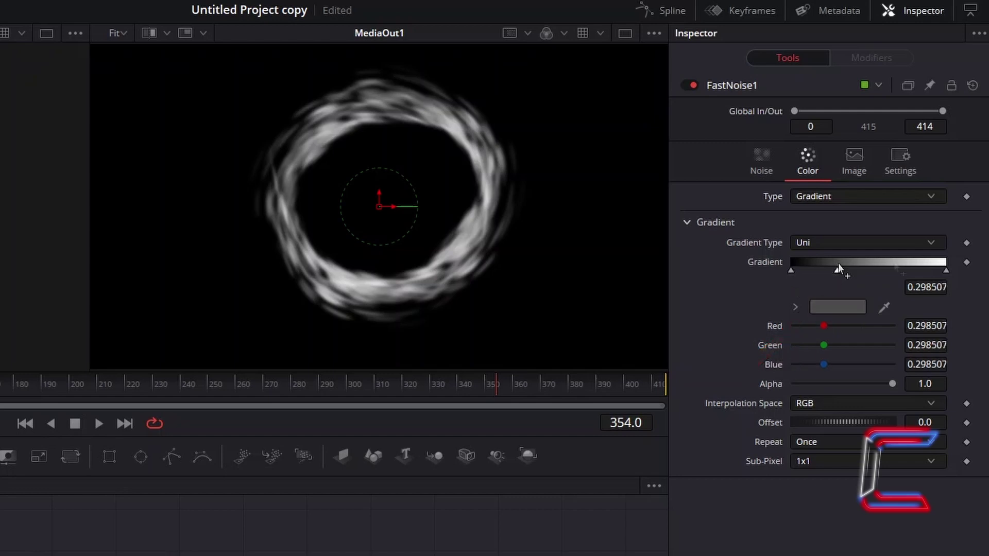
pyautogui.click(896, 264)
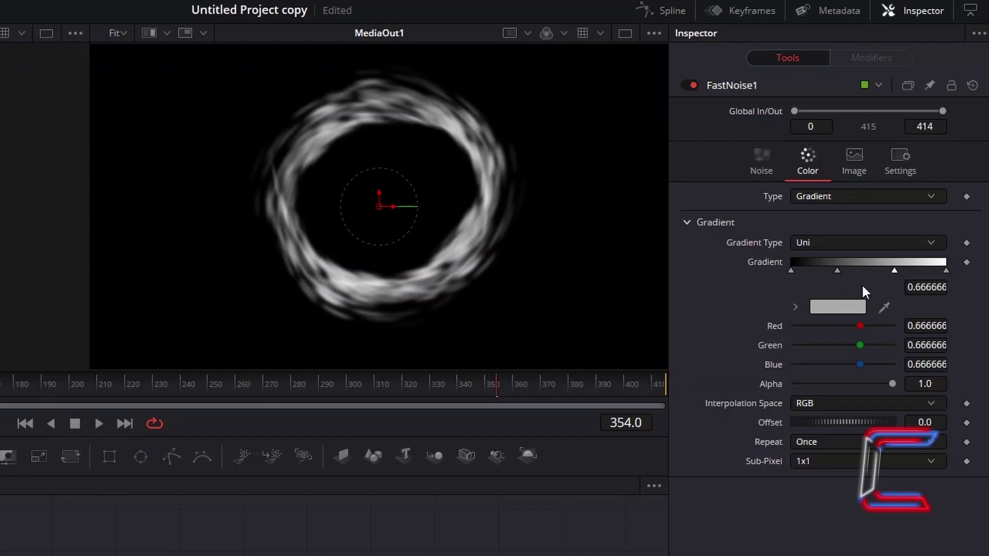
pyautogui.click(791, 272)
pyautogui.doubleClick(934, 286)
pyautogui.write('0.3')
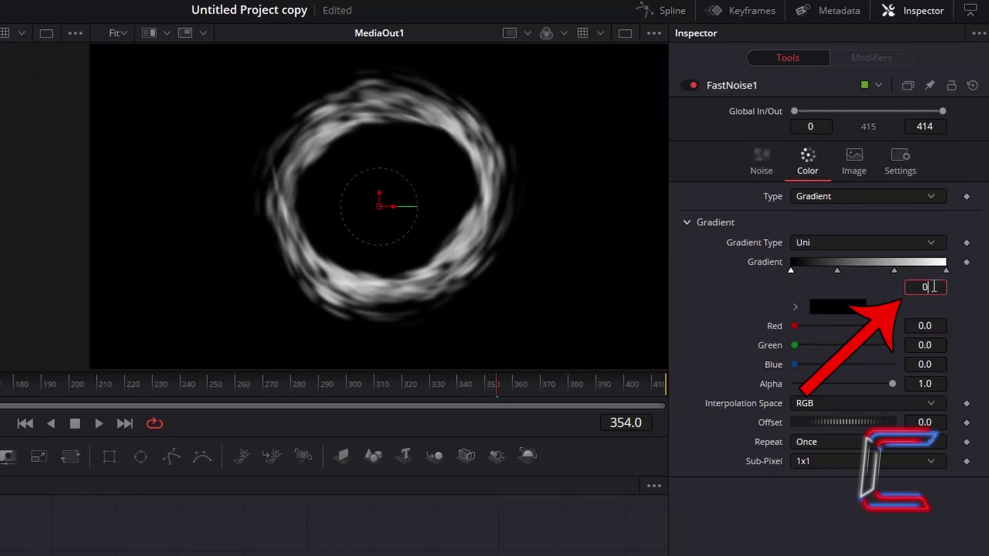
pyautogui.press('Tab')
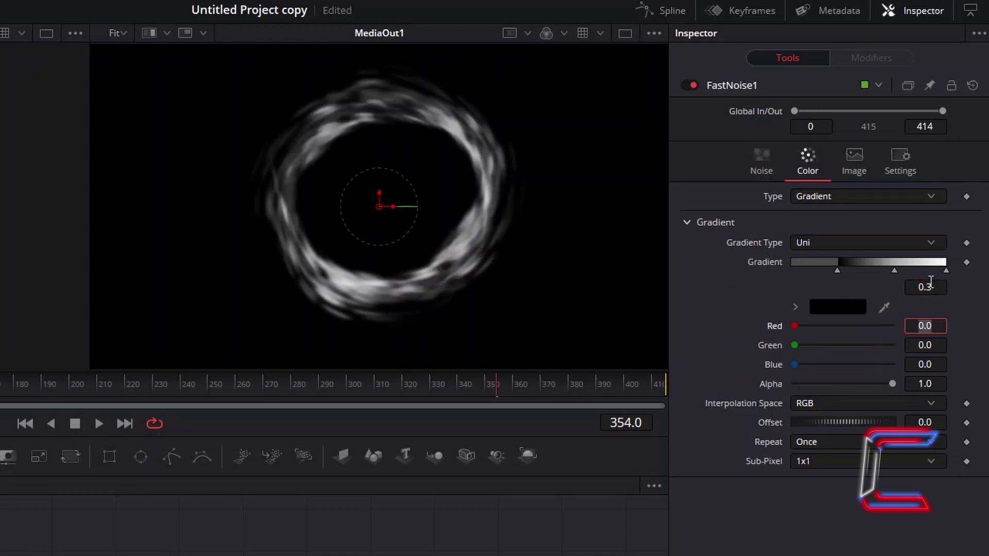
pyautogui.press('Return')
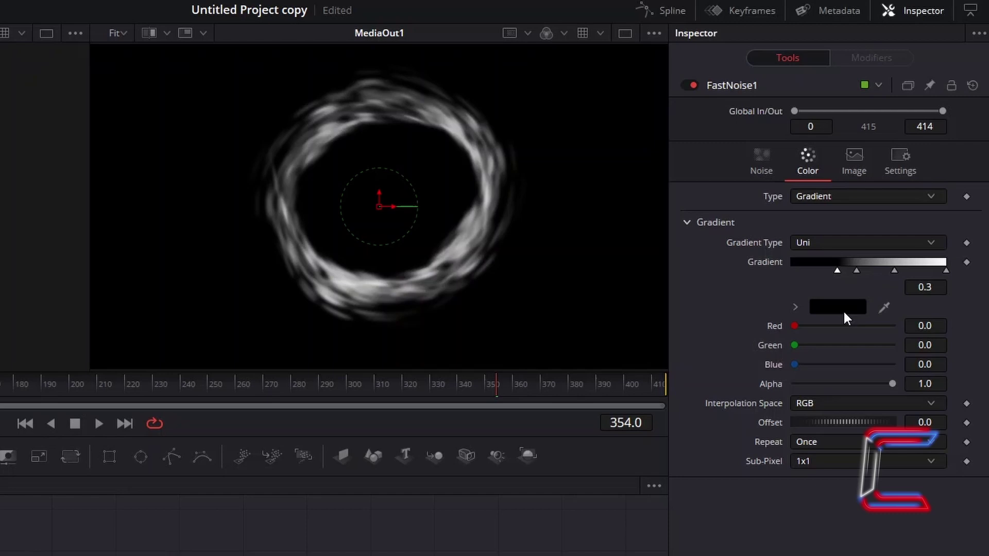
pyautogui.click(845, 311)
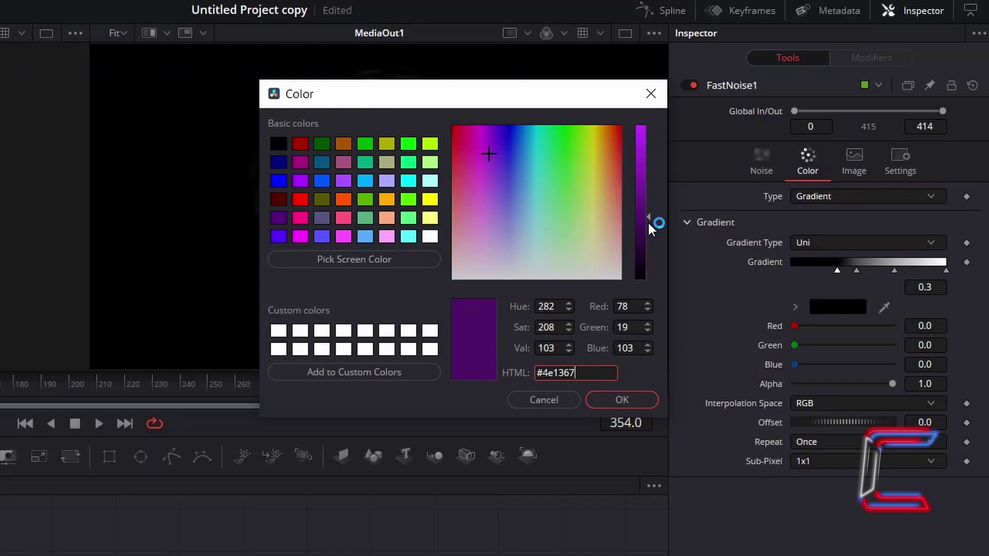
# Step: Apply purple to the first stop, then place a magenta #852764 stop at 0.45
pyautogui.click(641, 401)
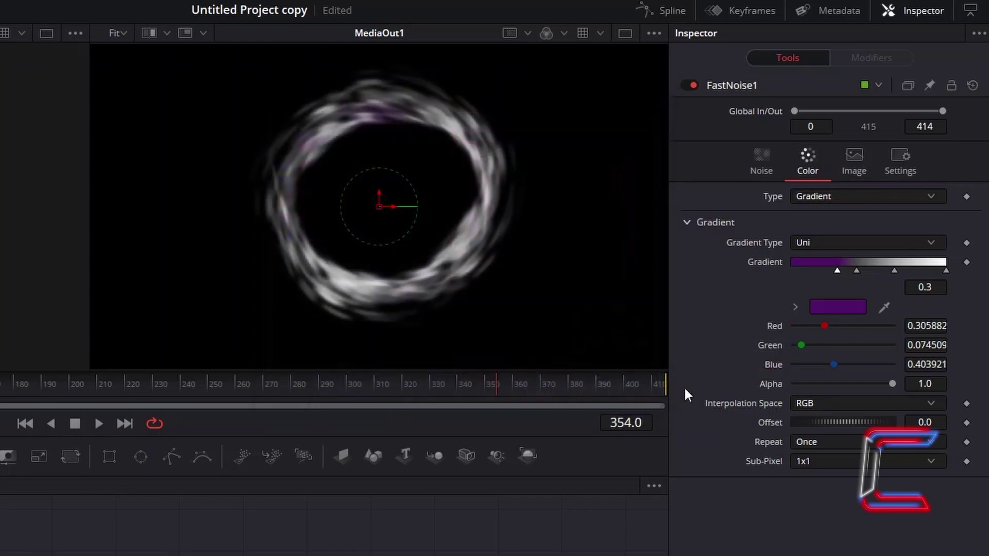
pyautogui.click(857, 272)
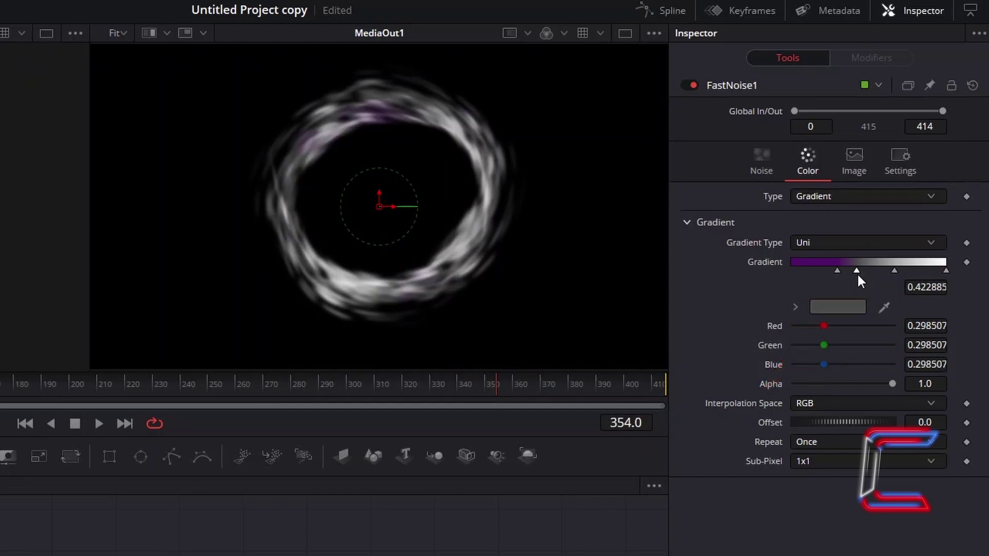
pyautogui.click(926, 287)
pyautogui.write('0.45')
pyautogui.press('Tab')
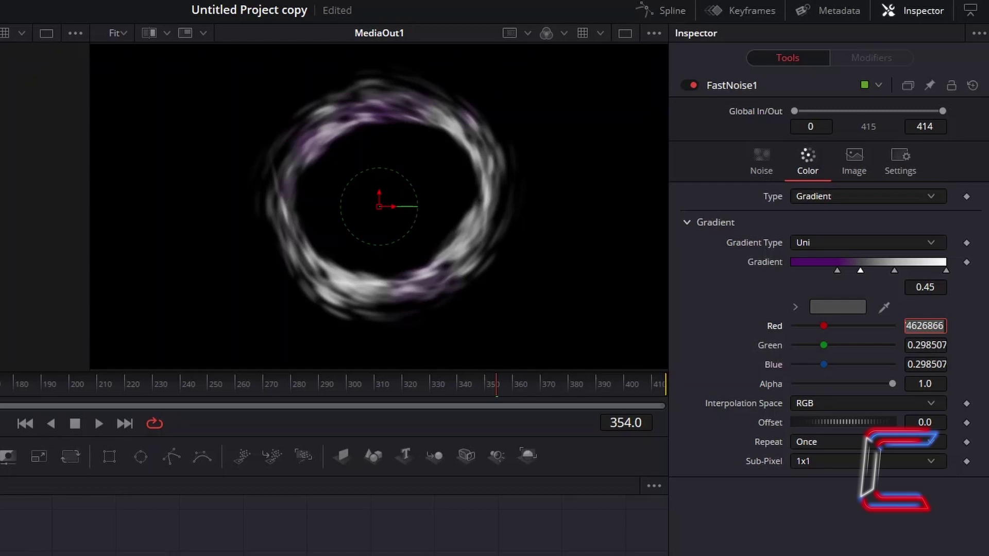
pyautogui.click(838, 307)
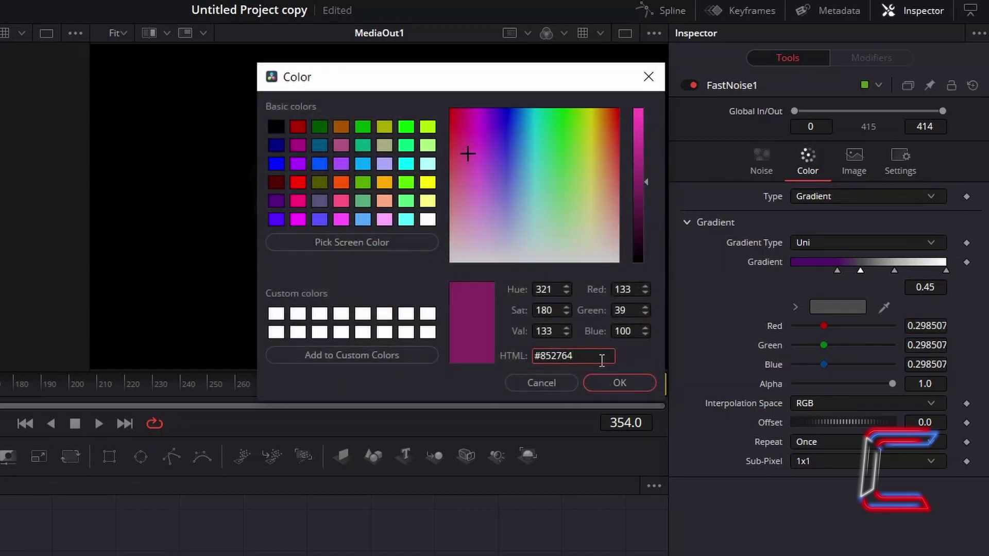
pyautogui.click(644, 385)
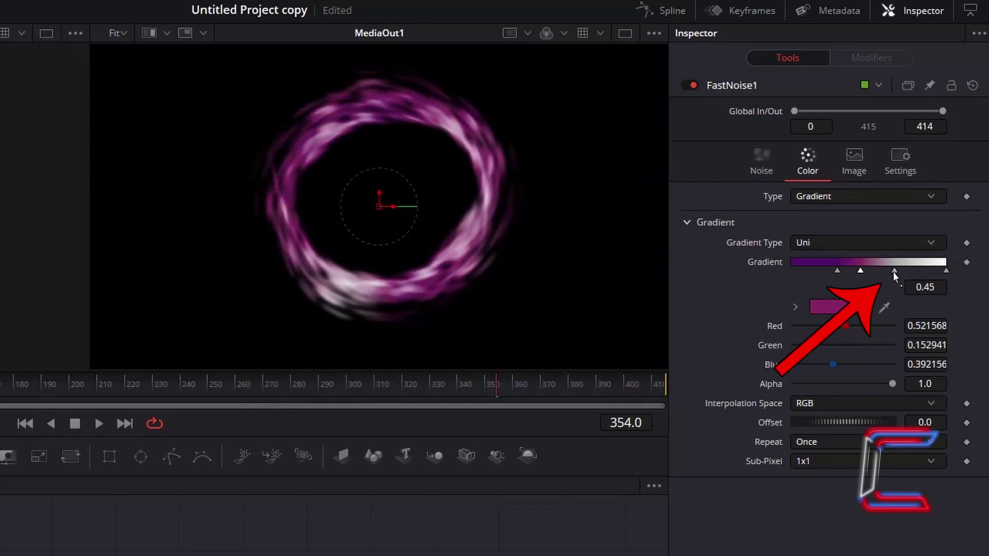
# Step: Place an orange #f18907 stop at 0.9 and make the end stop pale yellow #ffff7f
pyautogui.click(894, 271)
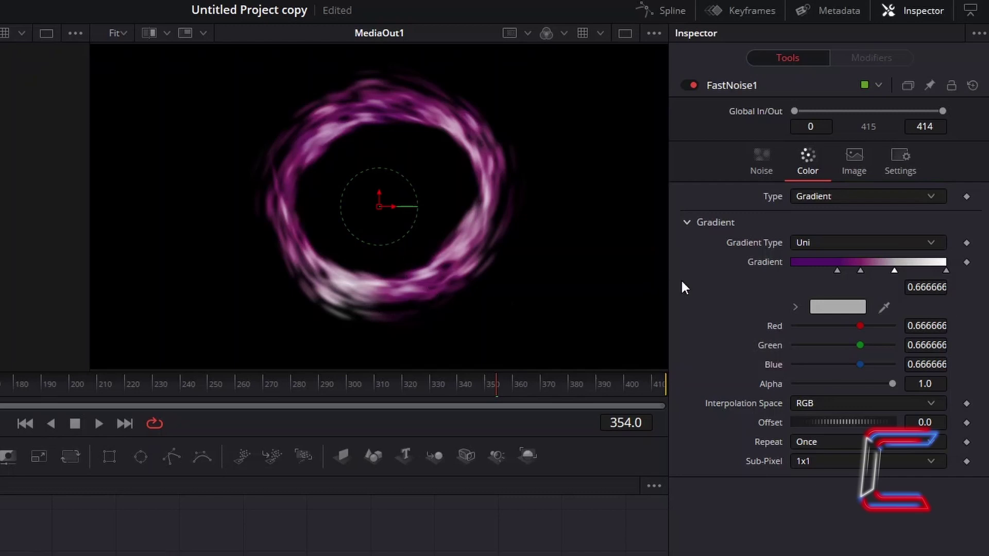
pyautogui.click(936, 287)
pyautogui.write('.9')
pyautogui.press('Tab')
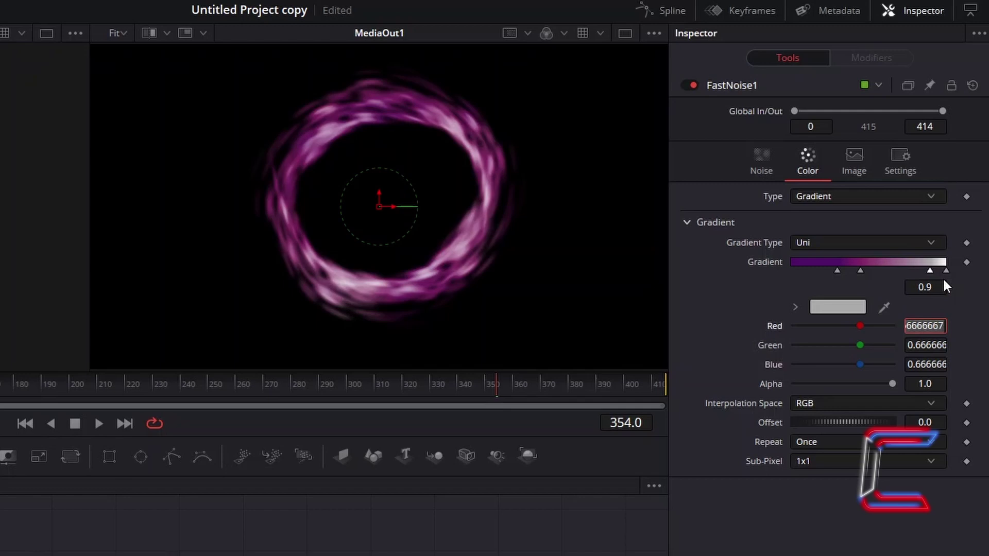
pyautogui.doubleClick(944, 278)
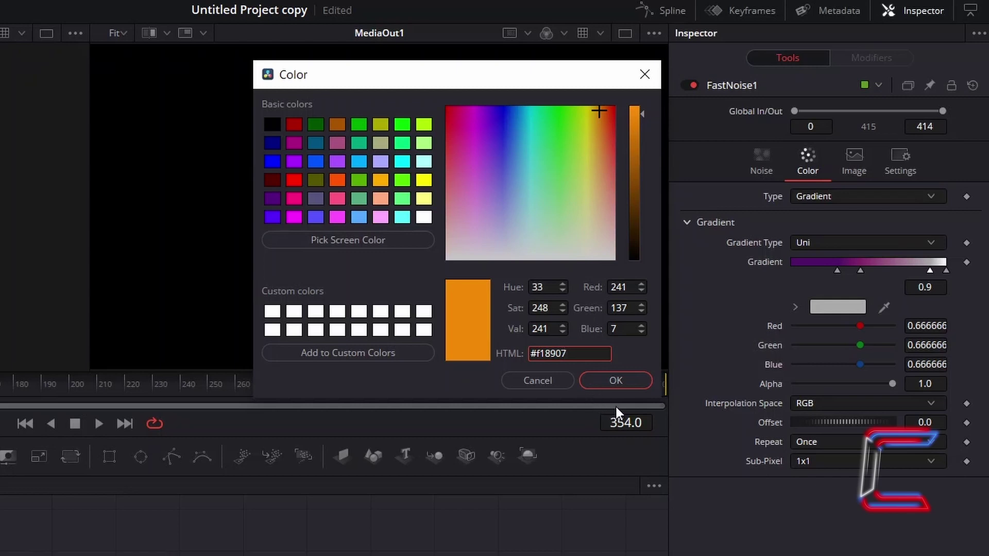
pyautogui.click(630, 379)
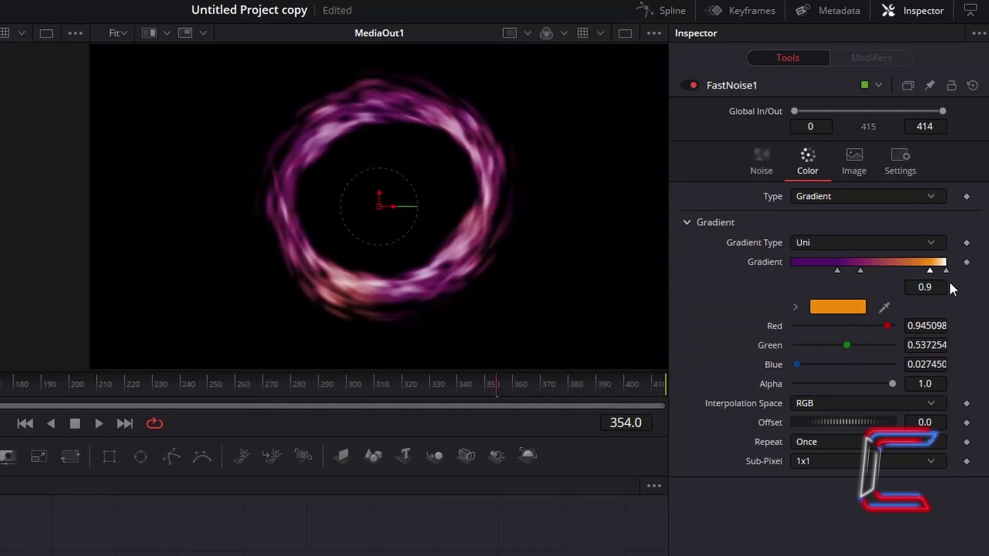
pyautogui.click(948, 272)
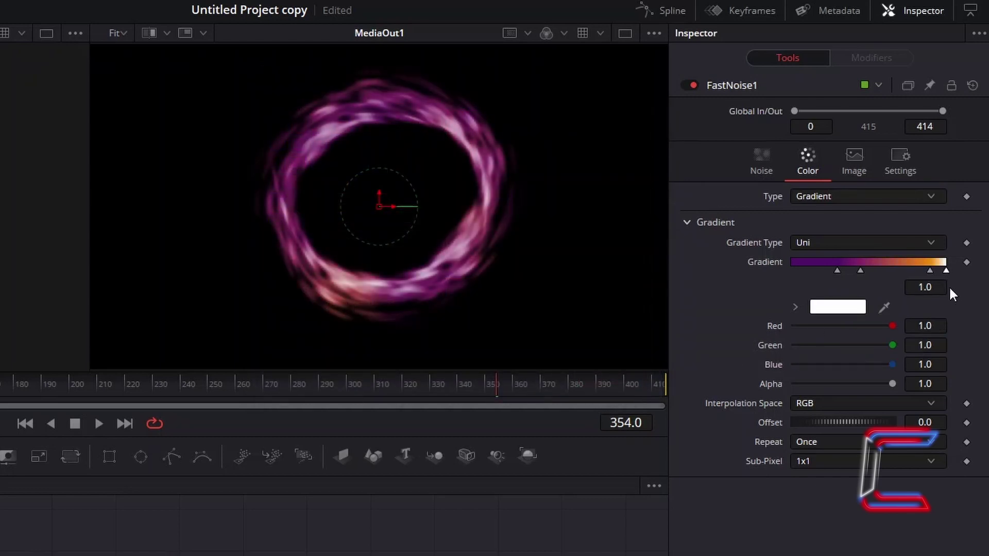
pyautogui.click(838, 307)
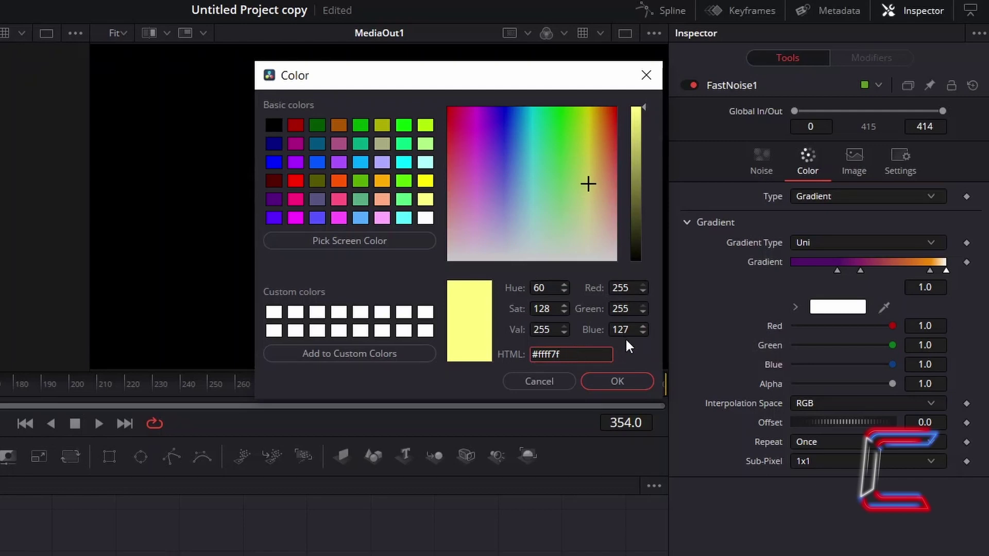
pyautogui.click(640, 380)
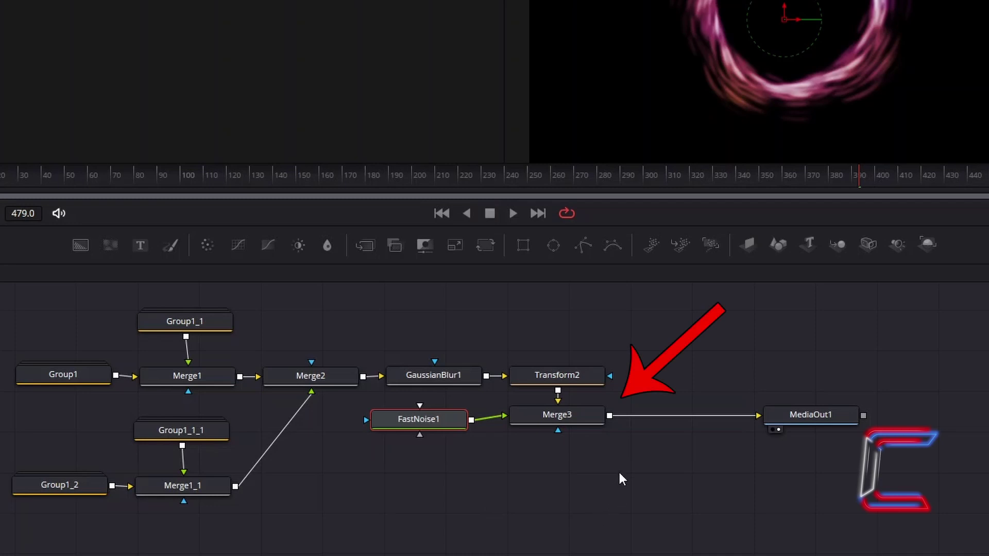
# Step: Insert a Glow node after Merge3 and raise its Glow Size to 100
pyautogui.click(577, 419)
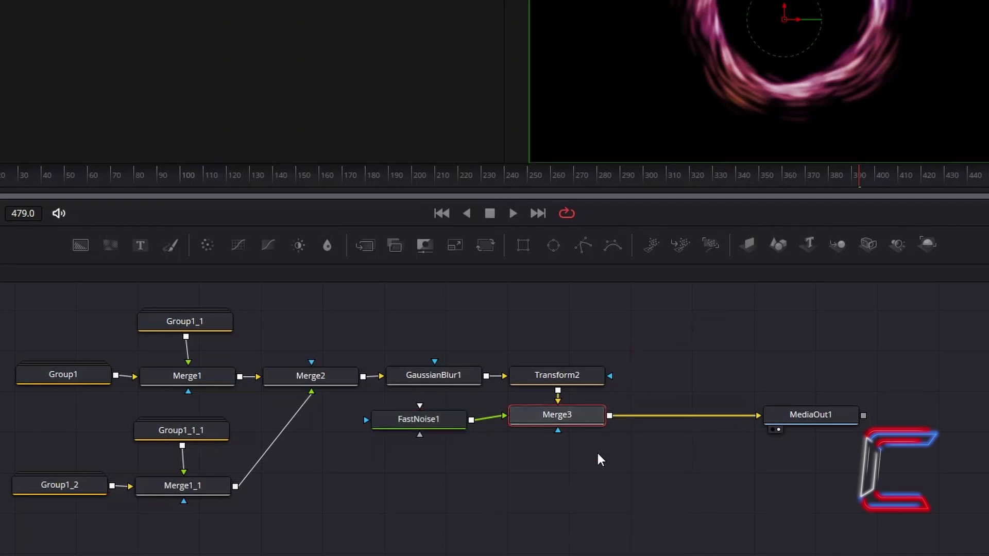
pyautogui.hotkey('shift', 'space')
pyautogui.write('Glow')
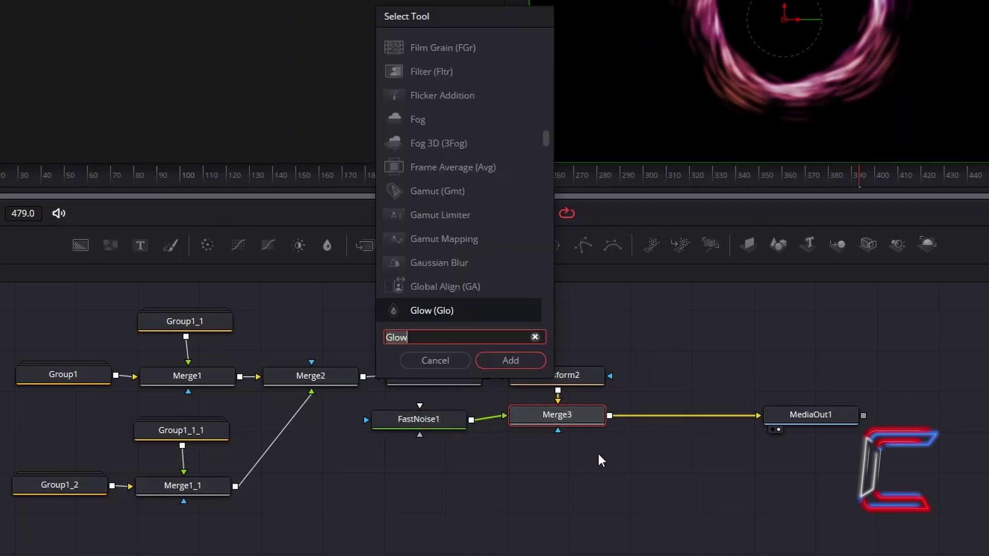
pyautogui.click(531, 365)
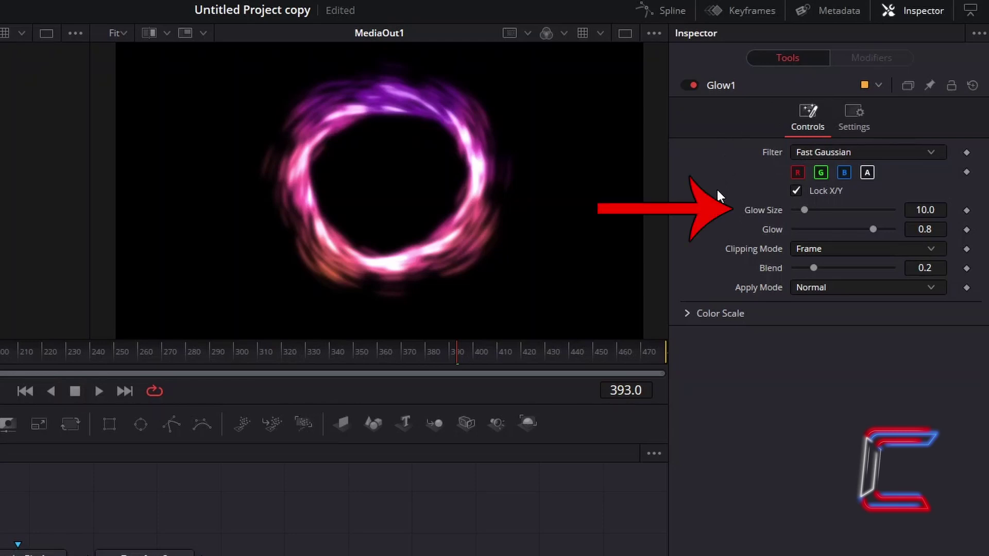
pyautogui.moveTo(804, 209); pyautogui.dragTo(930, 202)
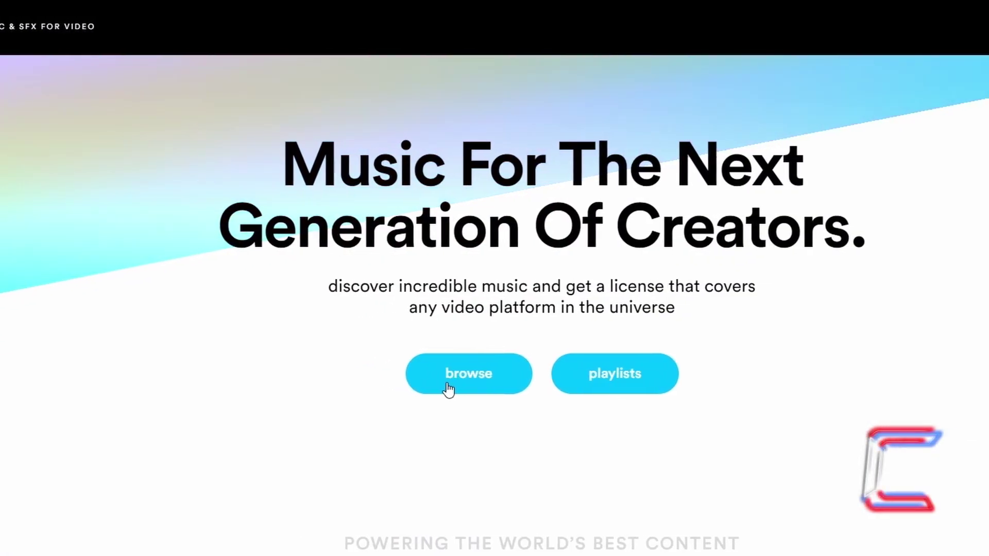
# Step: Open Audiio's music browser and filter the tracks by the chill mood
pyautogui.click(427, 389)
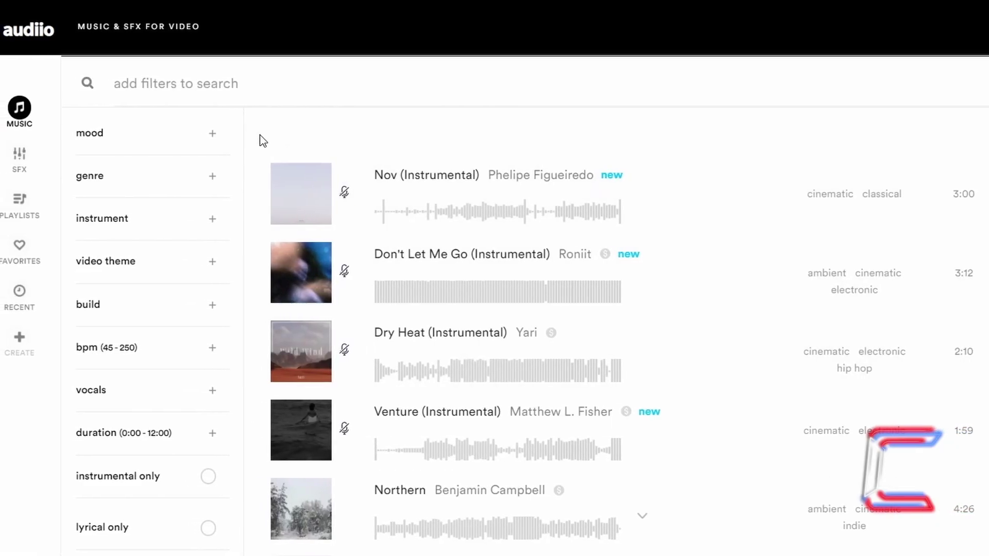
pyautogui.click(213, 134)
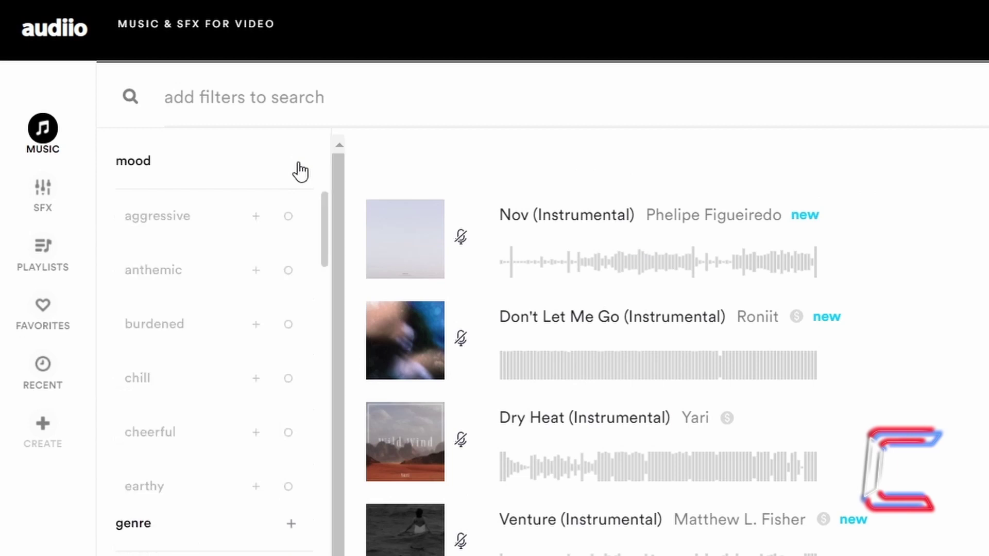
pyautogui.click(256, 380)
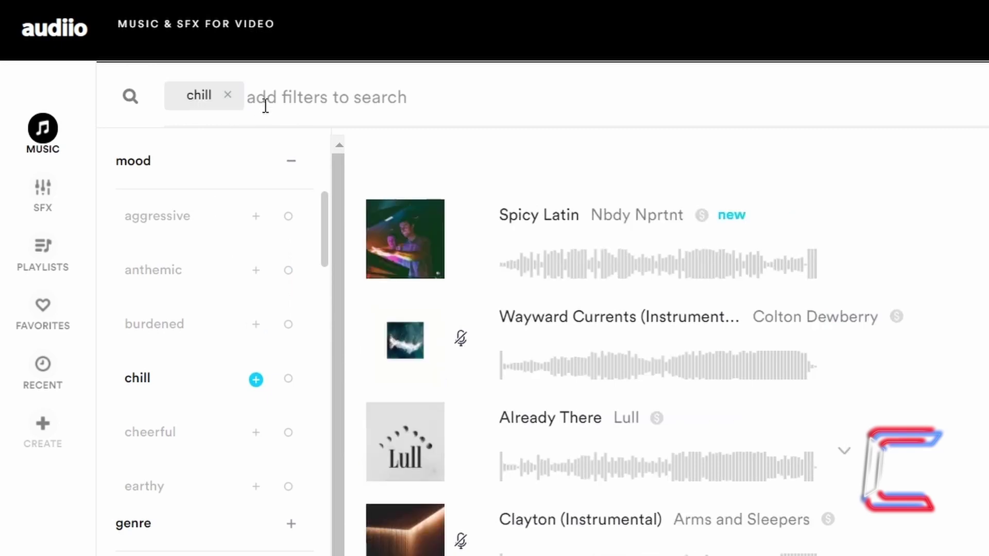